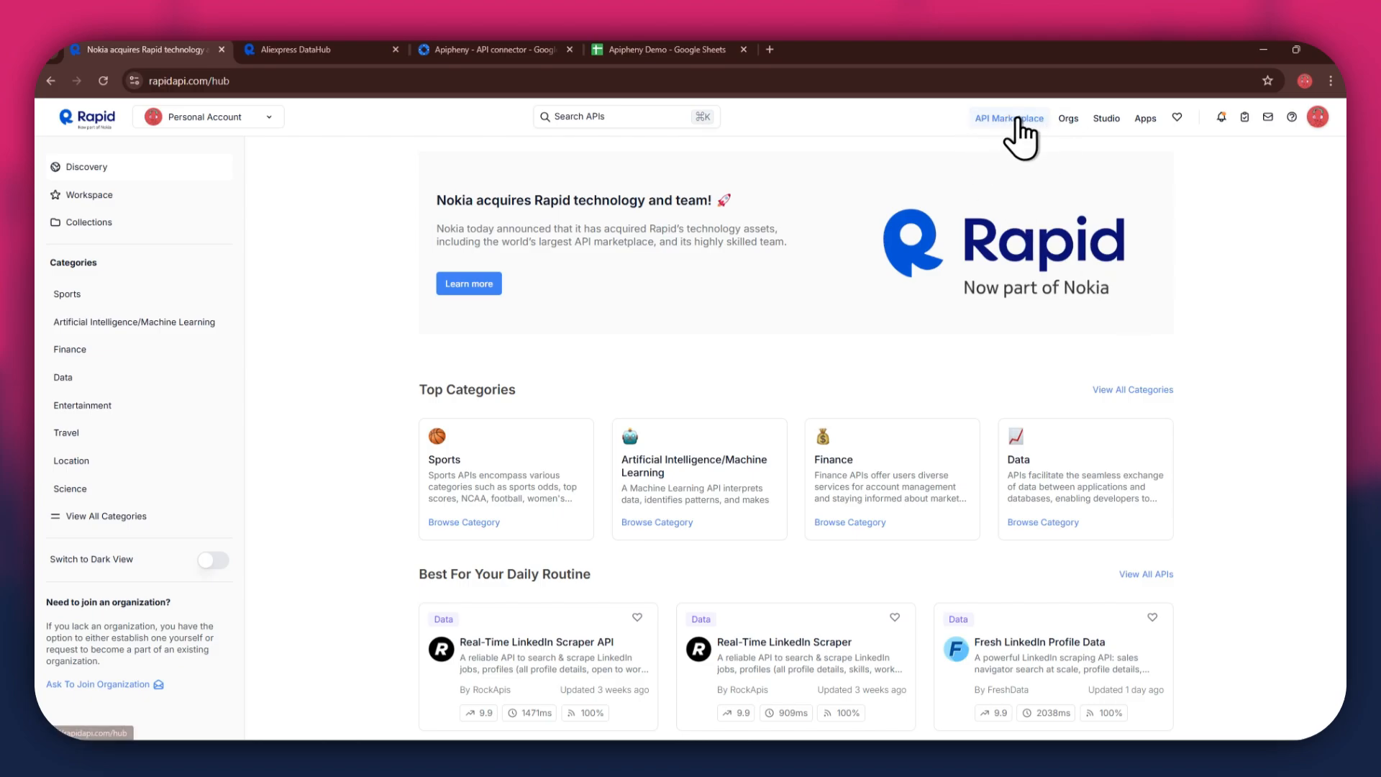
- Search the Rapid API marketplace for "aliexpress" and look through the matching APIs
scroll(840, 442, "down", 6)
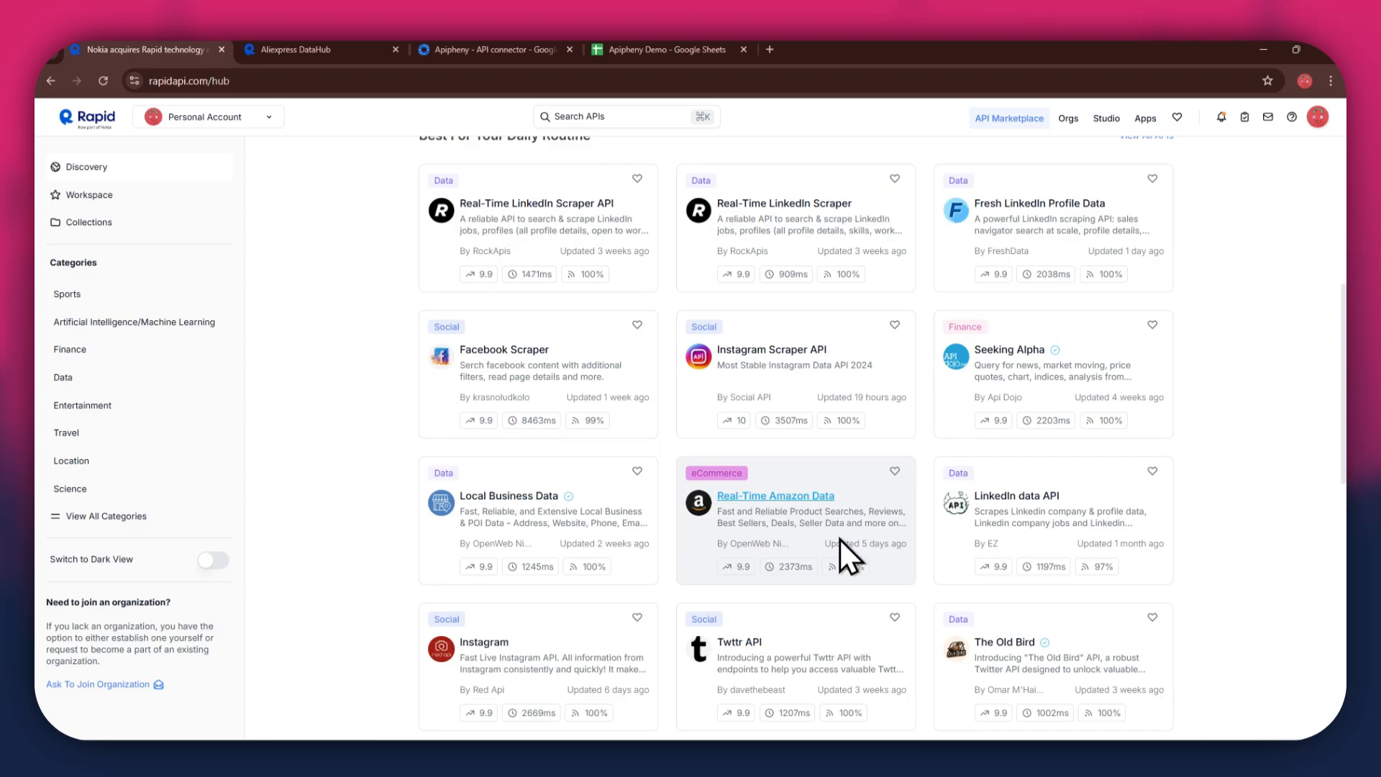
scroll(799, 489, "up", 6)
left_click(604, 116)
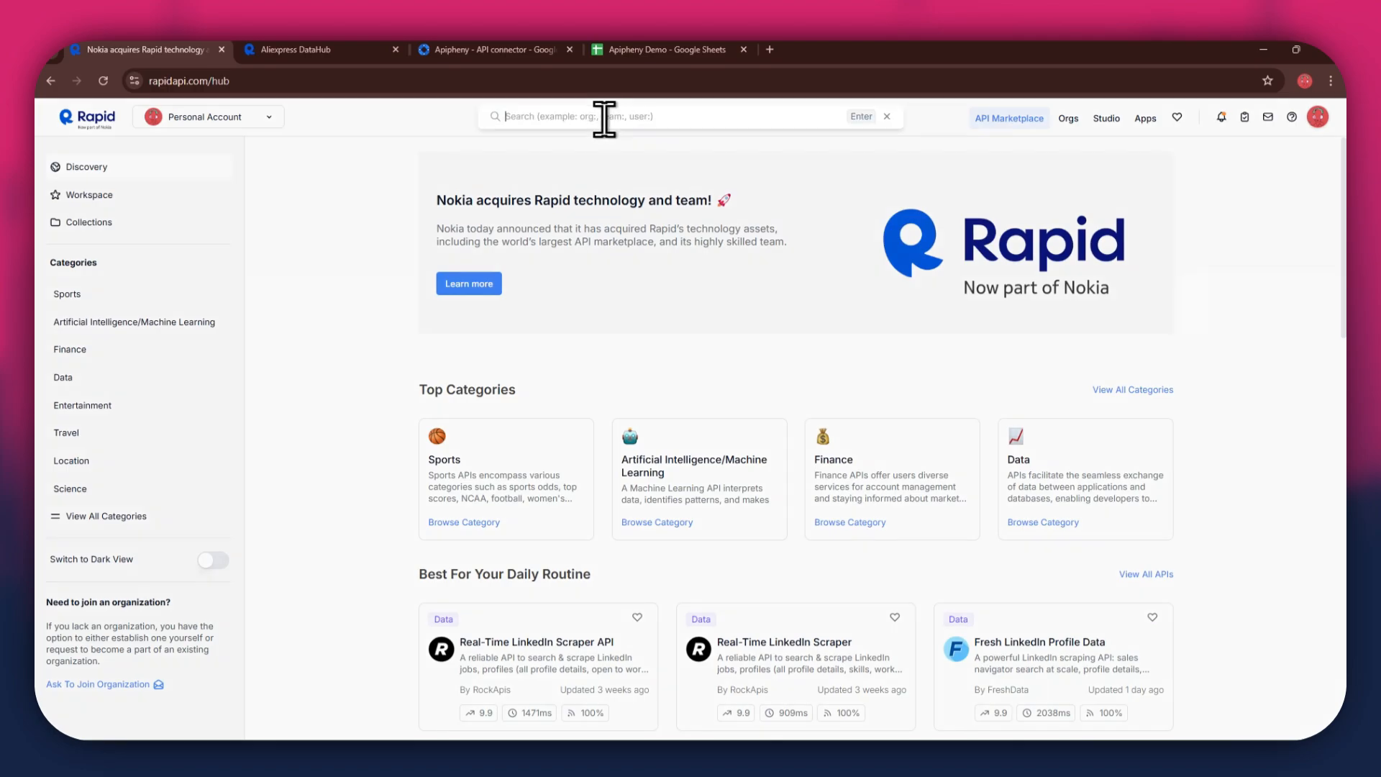
type("aliexpress")
key("Return")
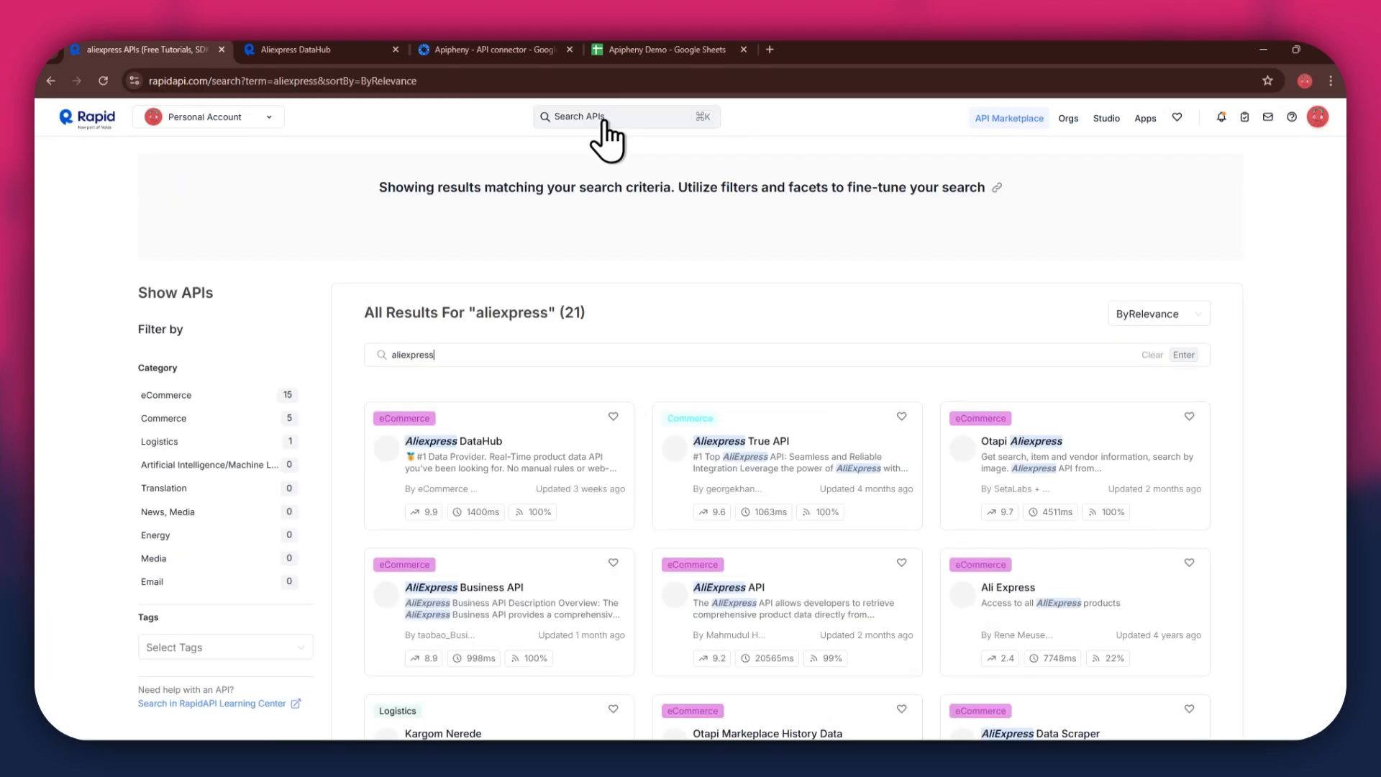
scroll(848, 434, "down", 4)
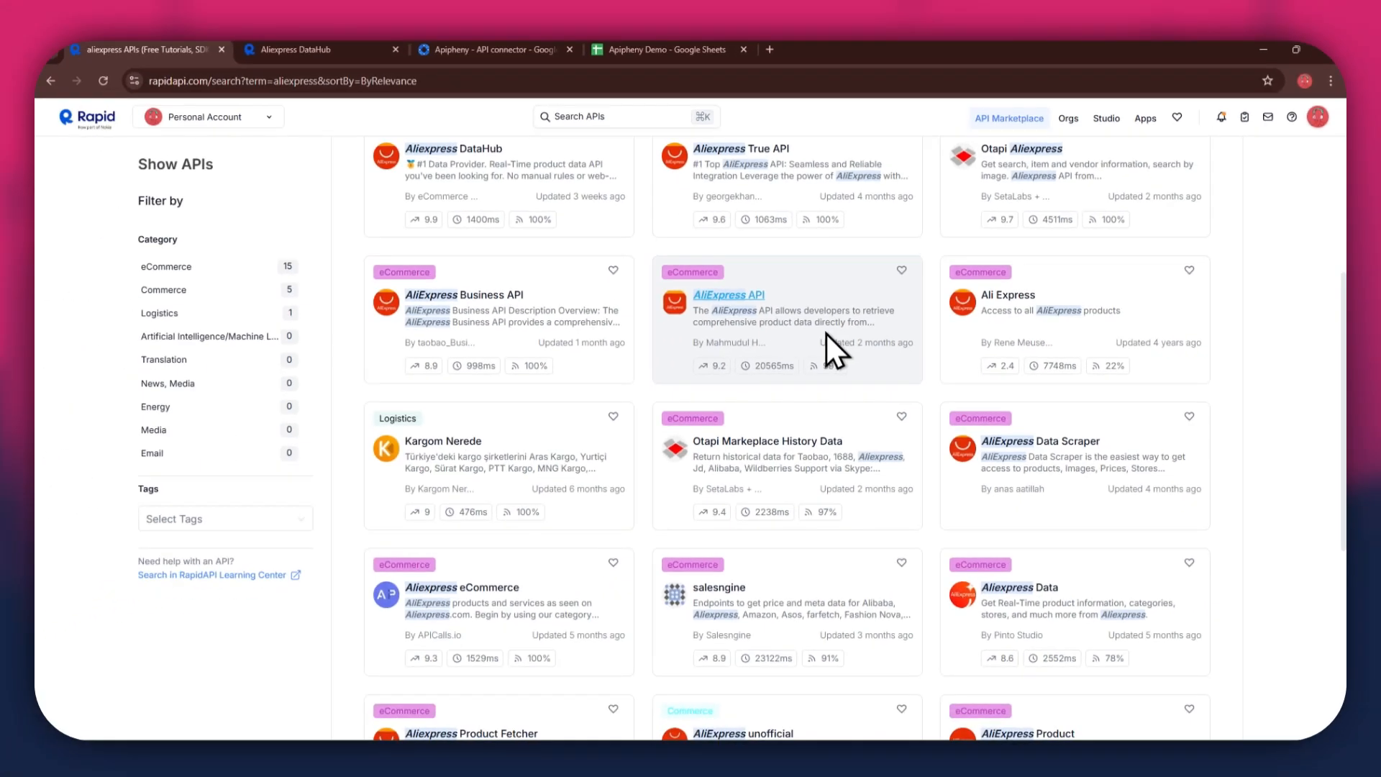
- Open the Aliexpress DataHub API's pricing page and compare the Basic, Pro, Ultra and Mega plans
left_click(347, 49)
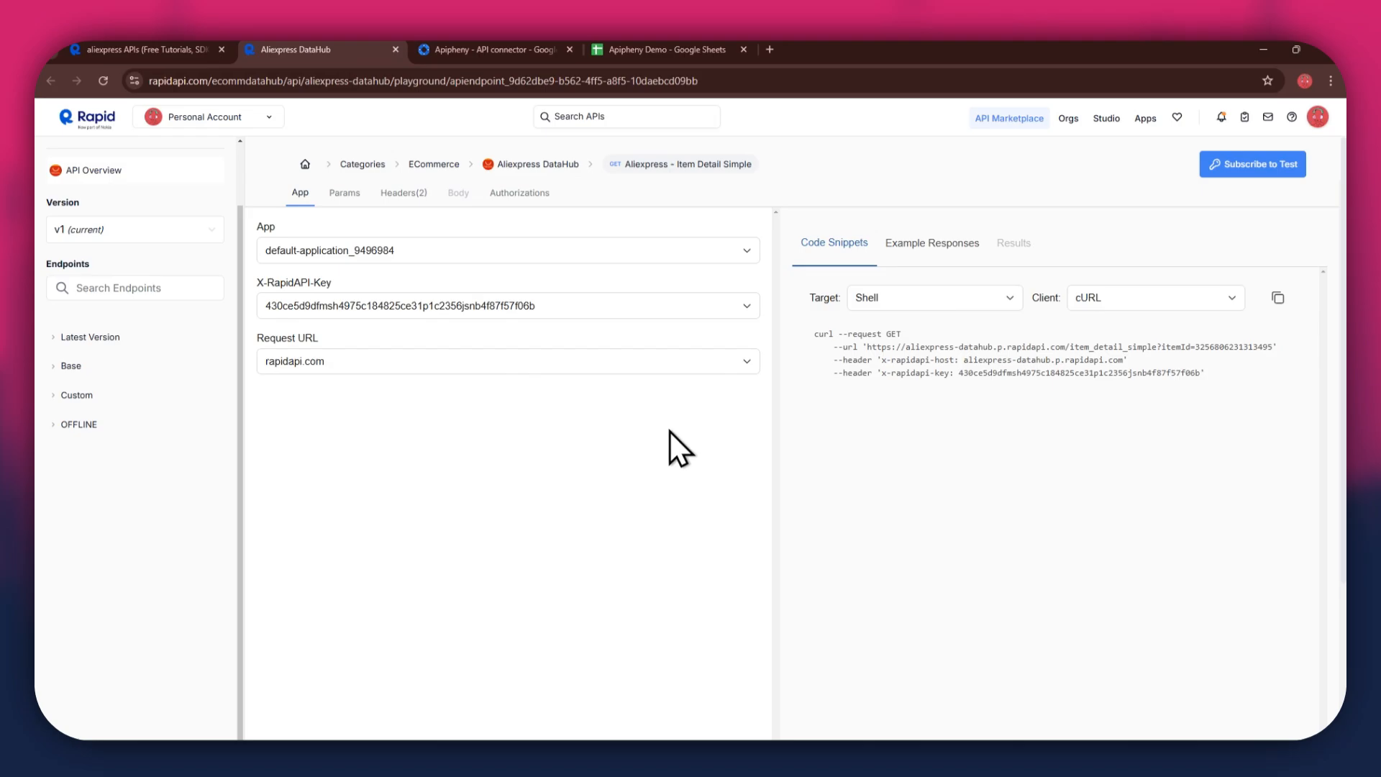
left_click(1264, 174)
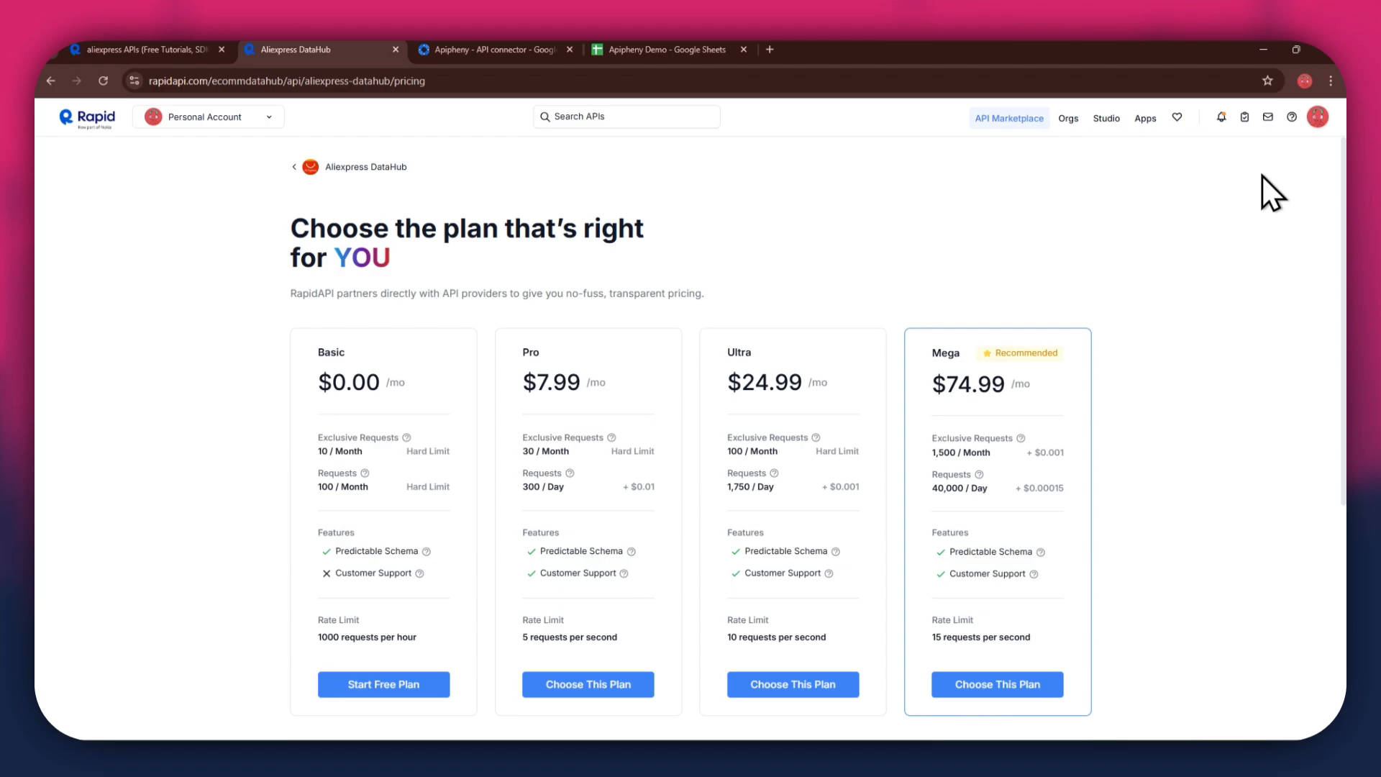
left_click_drag(331, 354, 385, 356)
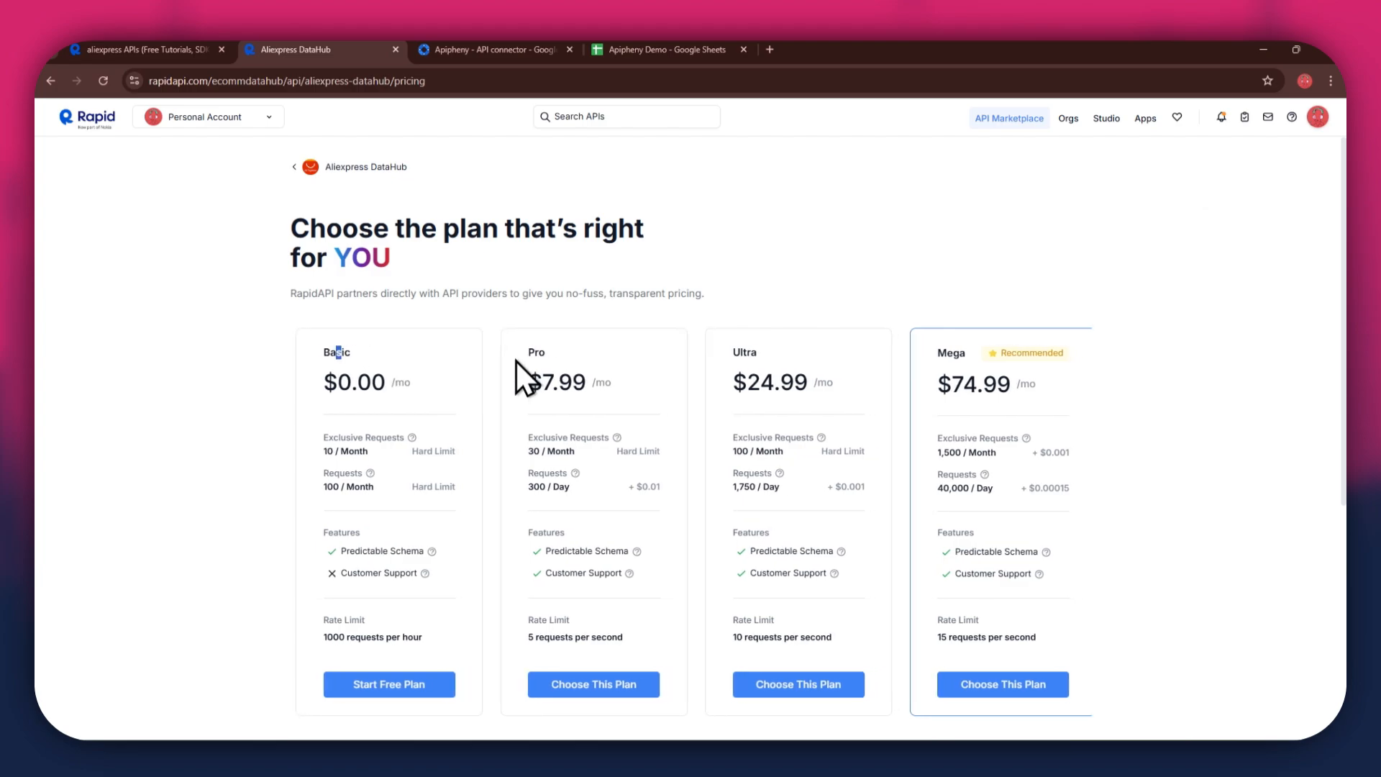
left_click_drag(531, 355, 557, 357)
left_click_drag(737, 352, 767, 355)
left_click_drag(943, 354, 971, 356)
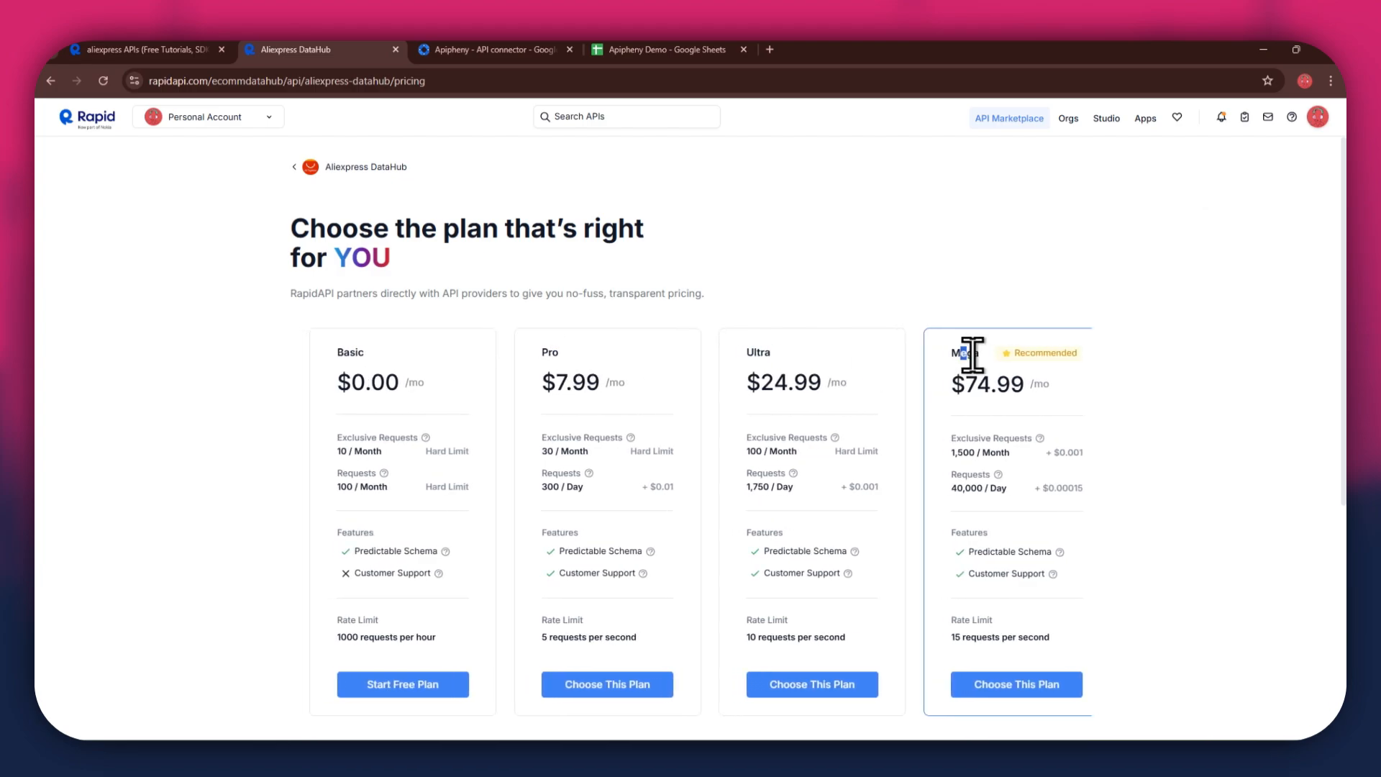
left_click(1201, 351)
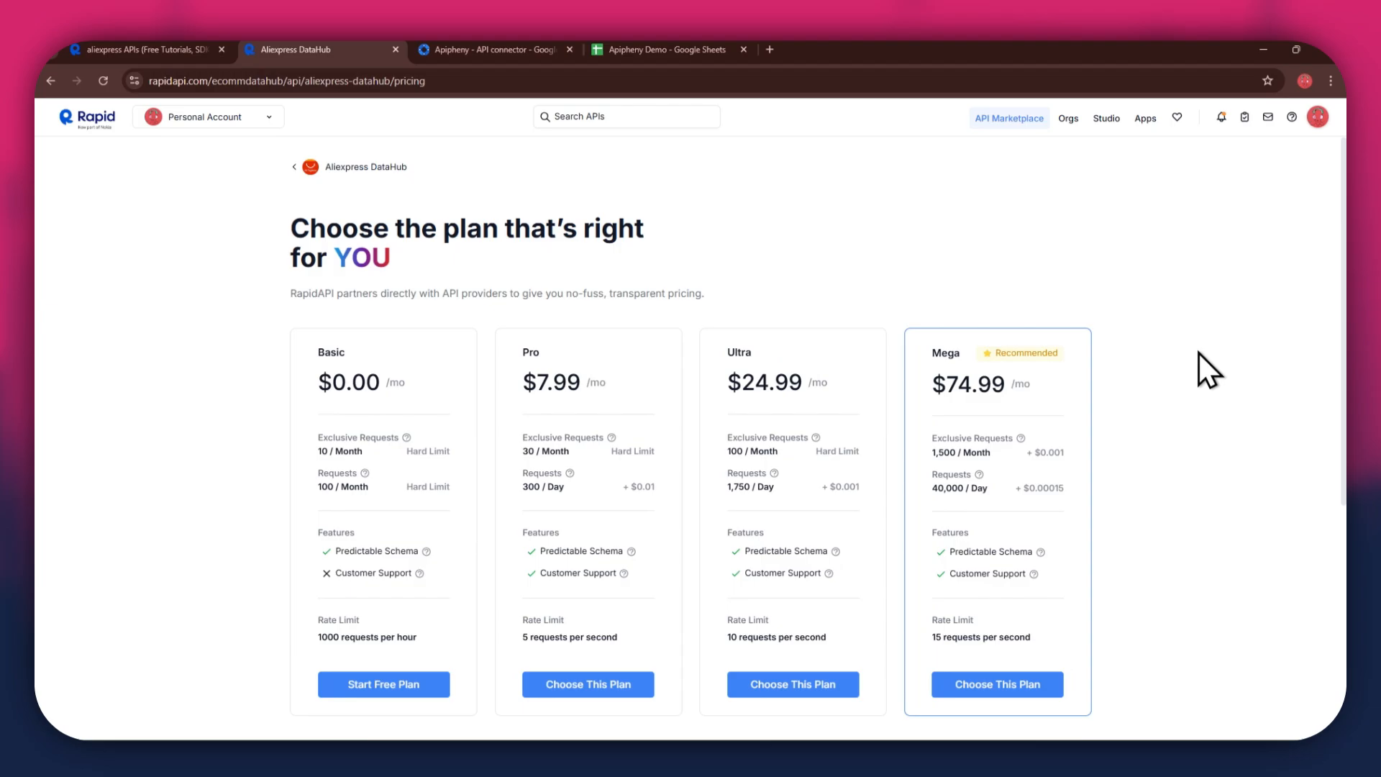
- Subscribe to the free Basic plan of Aliexpress DataHub and continue to its endpoint playground
left_click(331, 681)
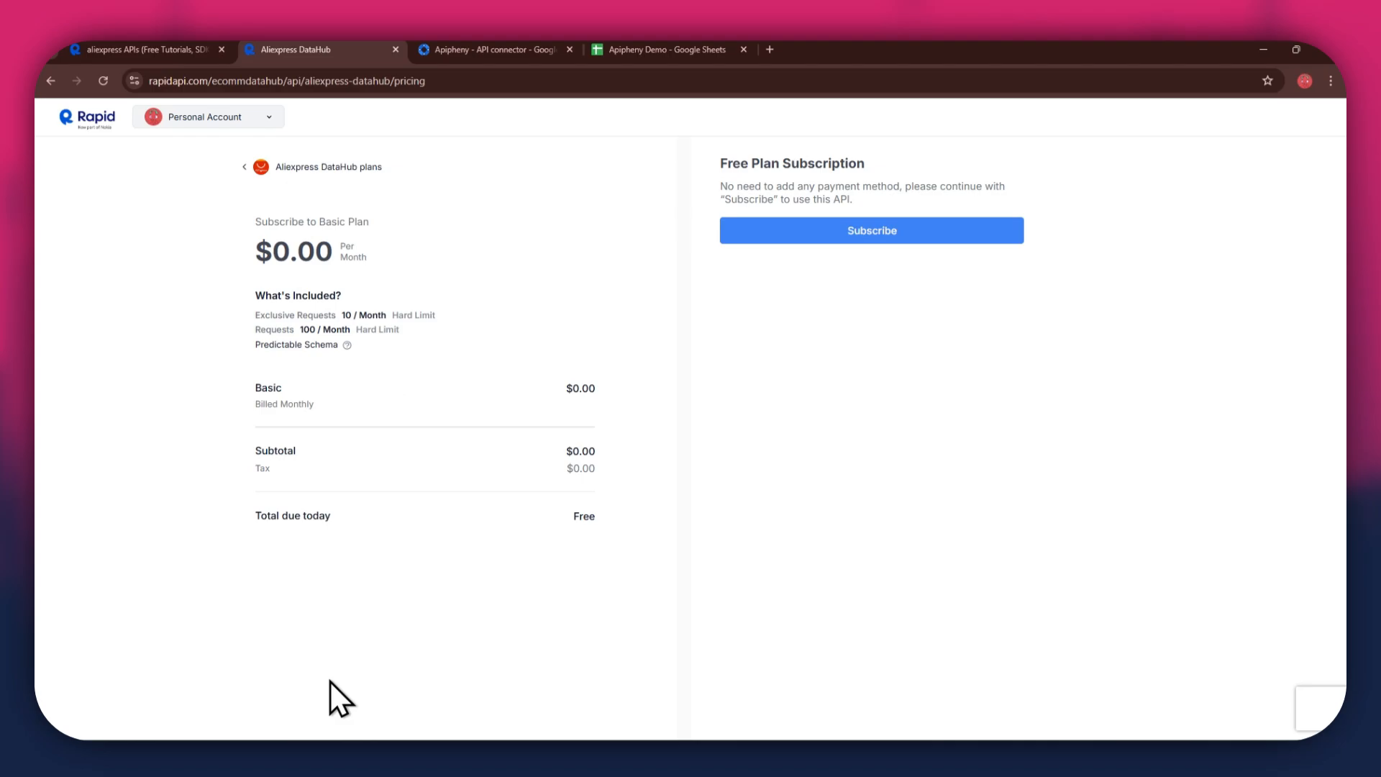
left_click(880, 232)
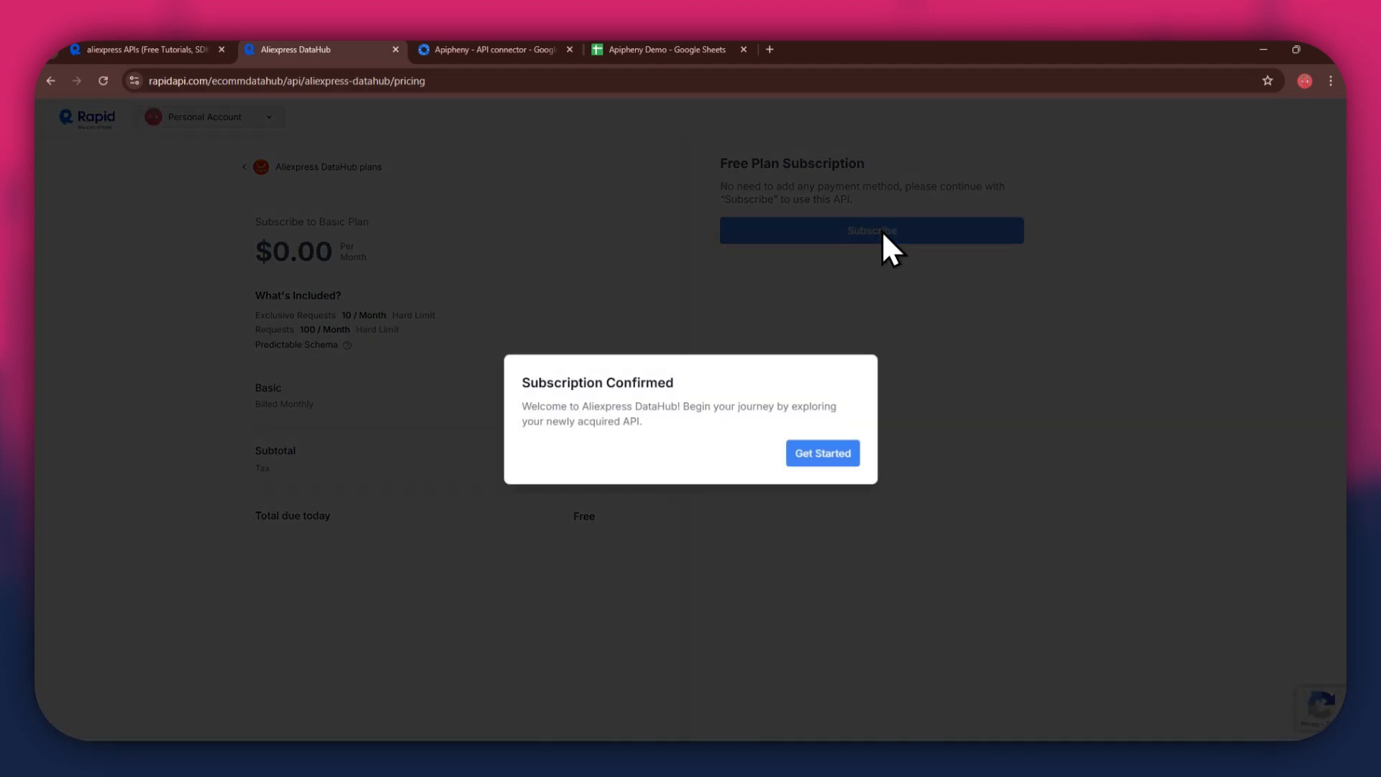
left_click(827, 461)
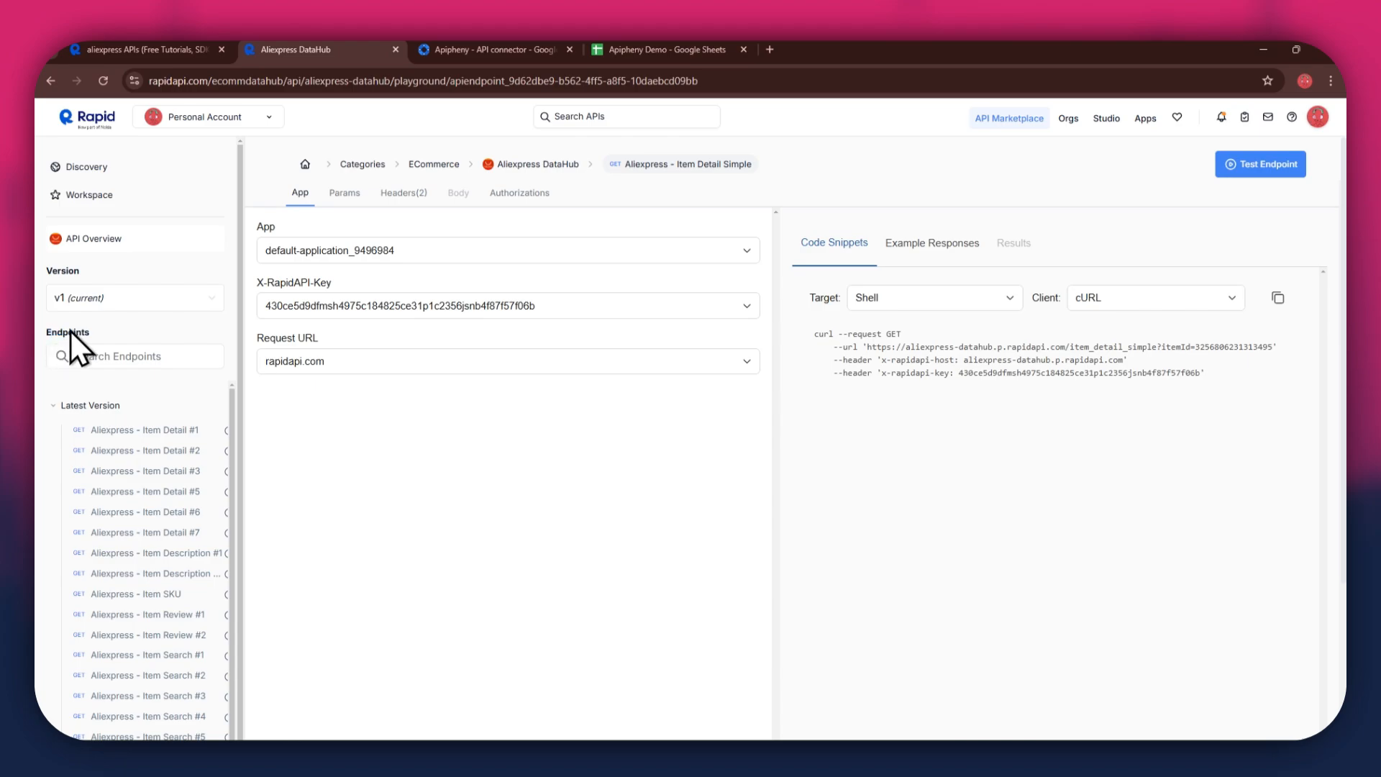
- Collapse the Latest Version endpoint group and expand the OFFLINE group
left_click(54, 405)
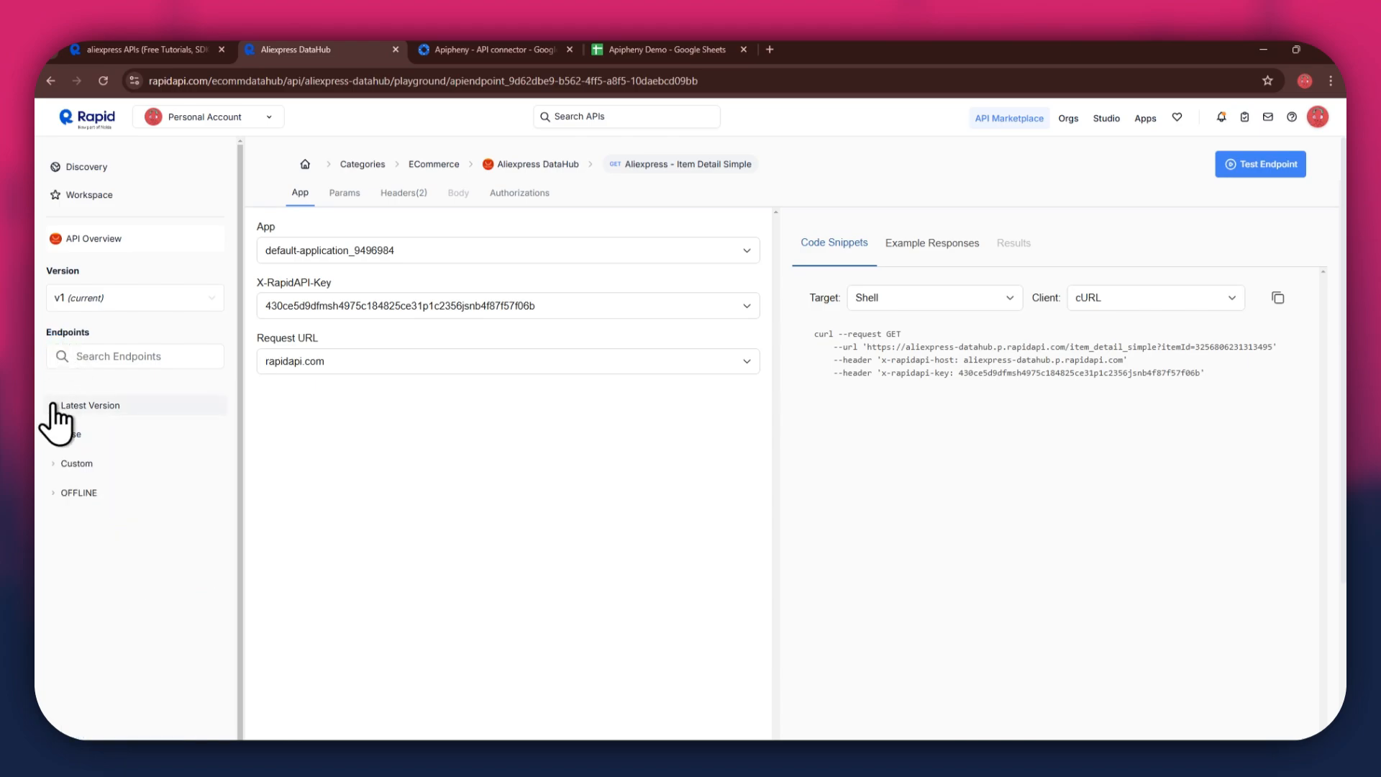
left_click(56, 490)
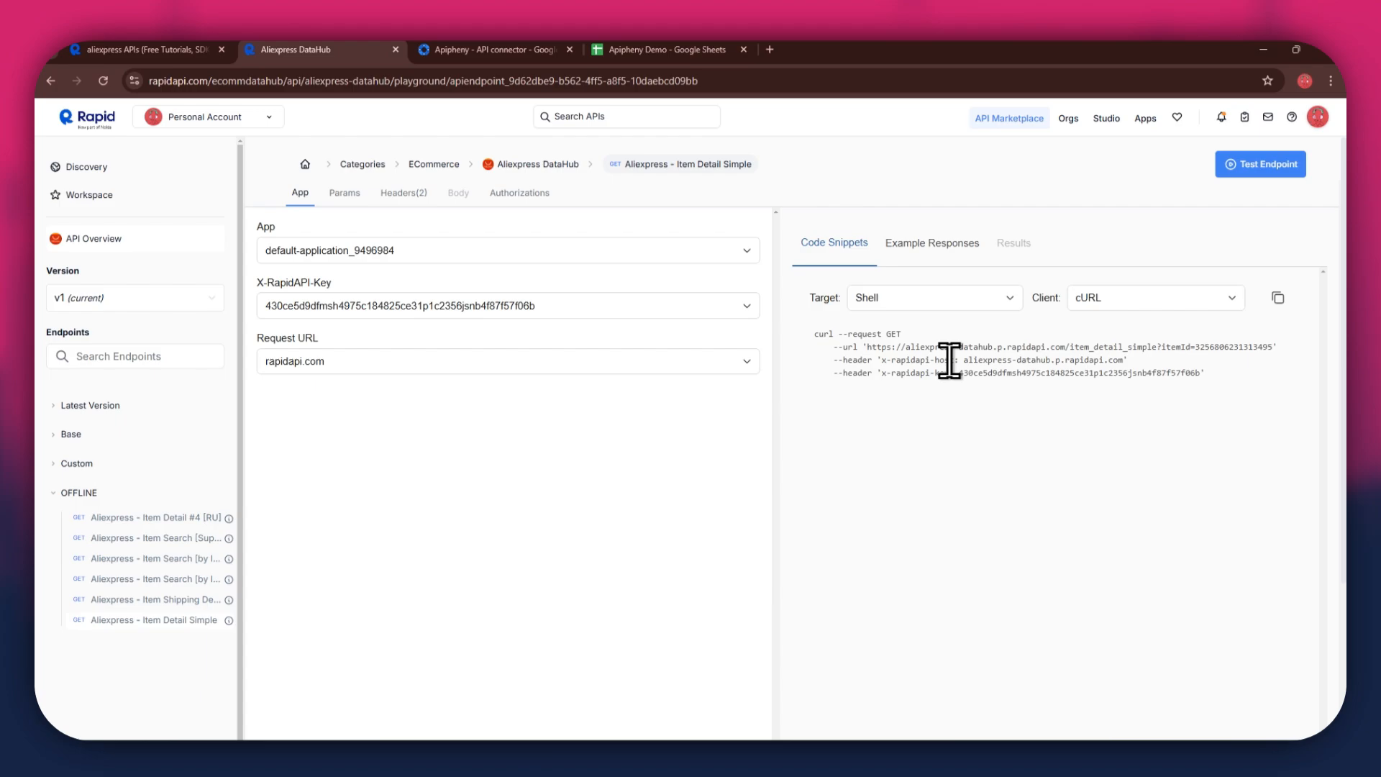
- Check the Apipheny marketplace listing, switch to the Apipheny Demo spreadsheet in Google Sheets and open Apipheny's Import API form
left_click(464, 49)
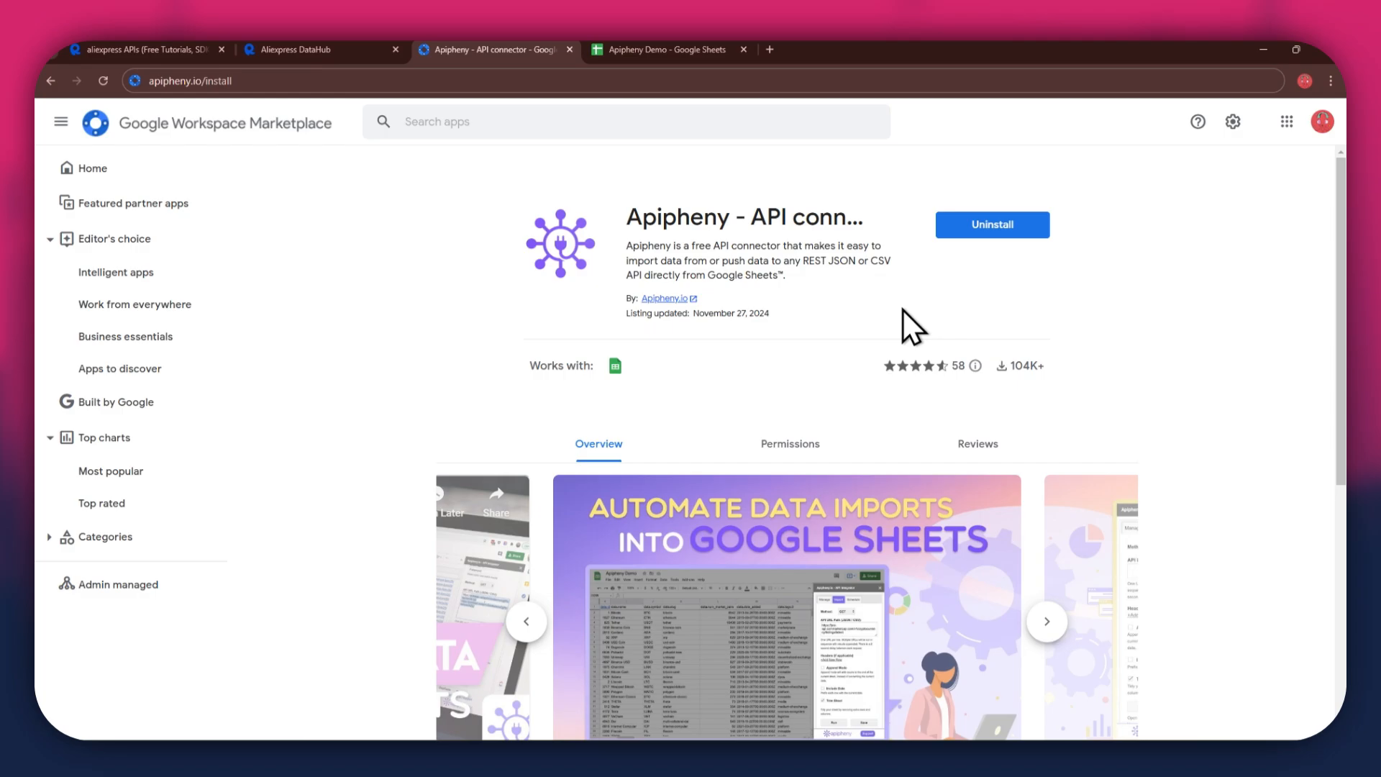
left_click(610, 61)
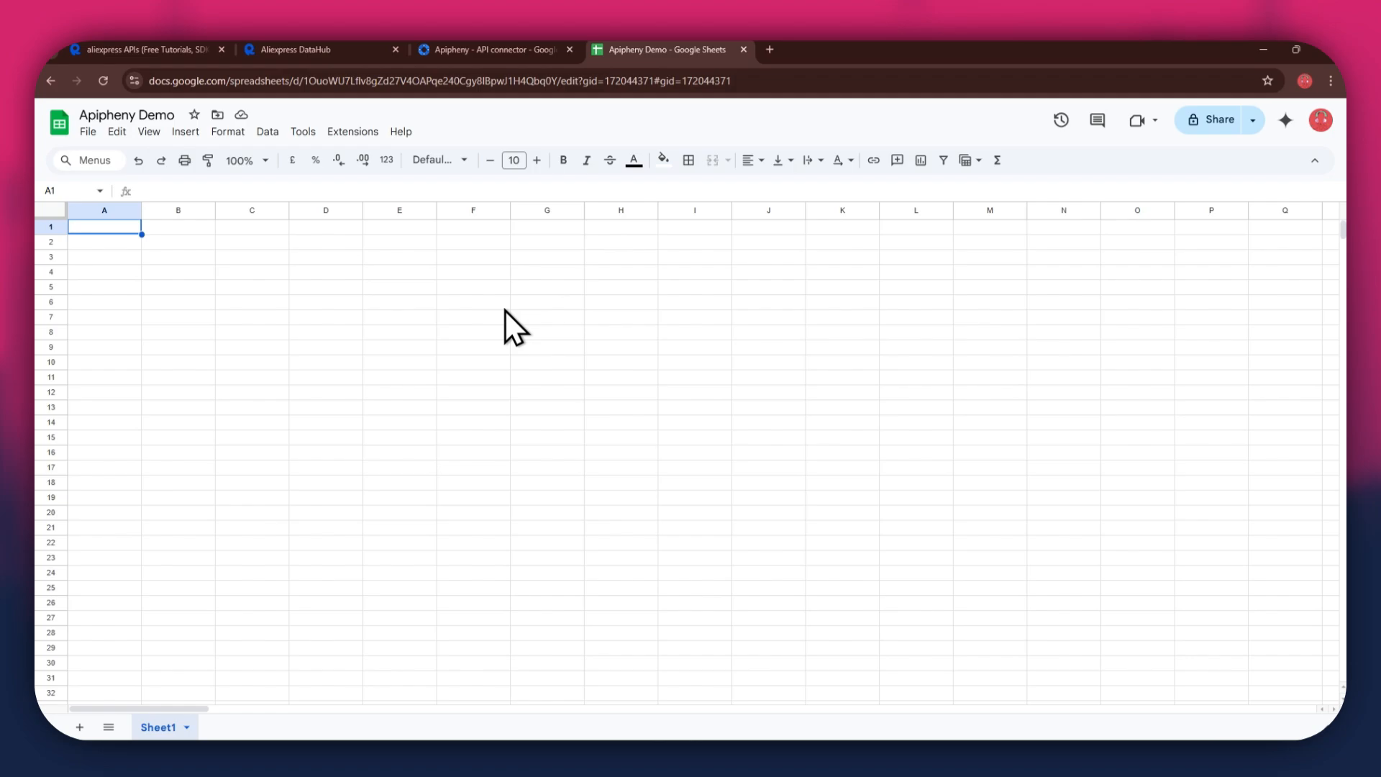
left_click(353, 136)
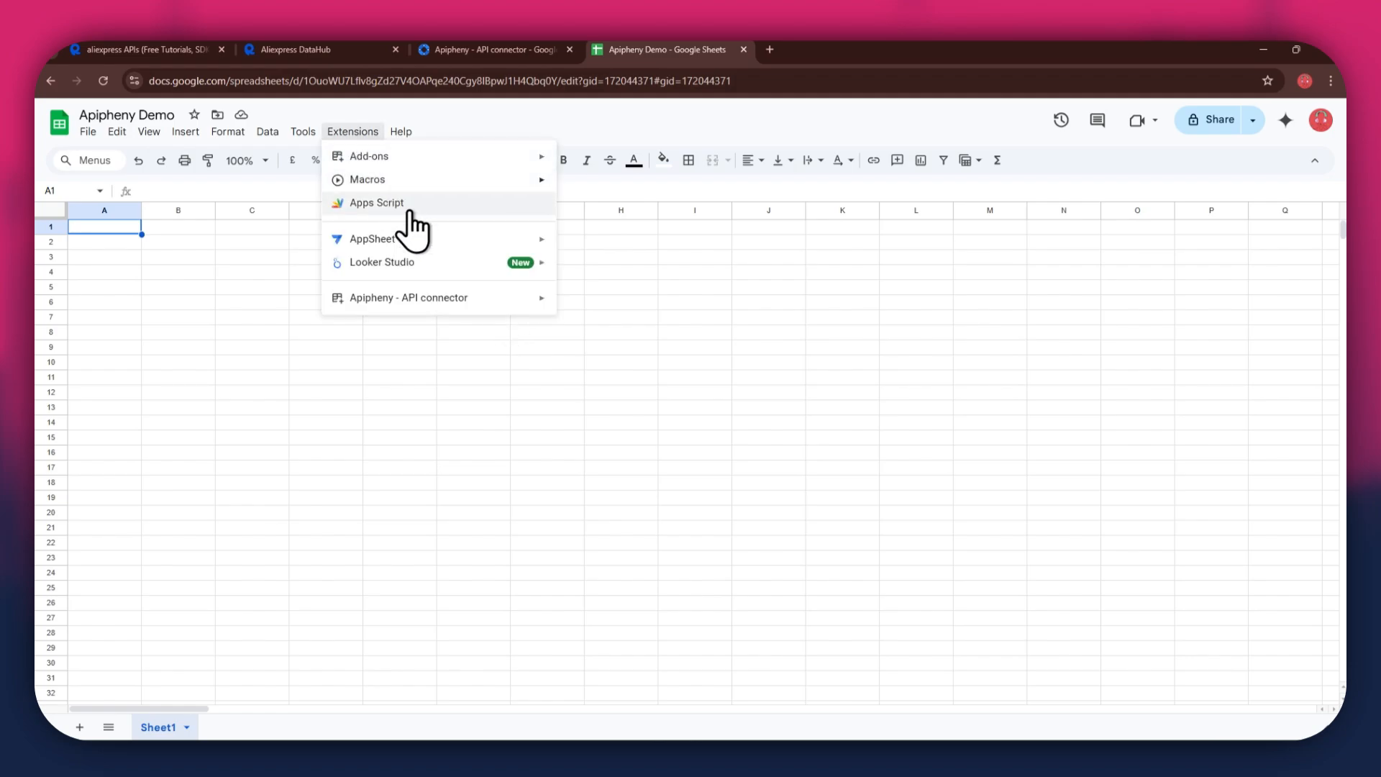
mouse_move(508, 309)
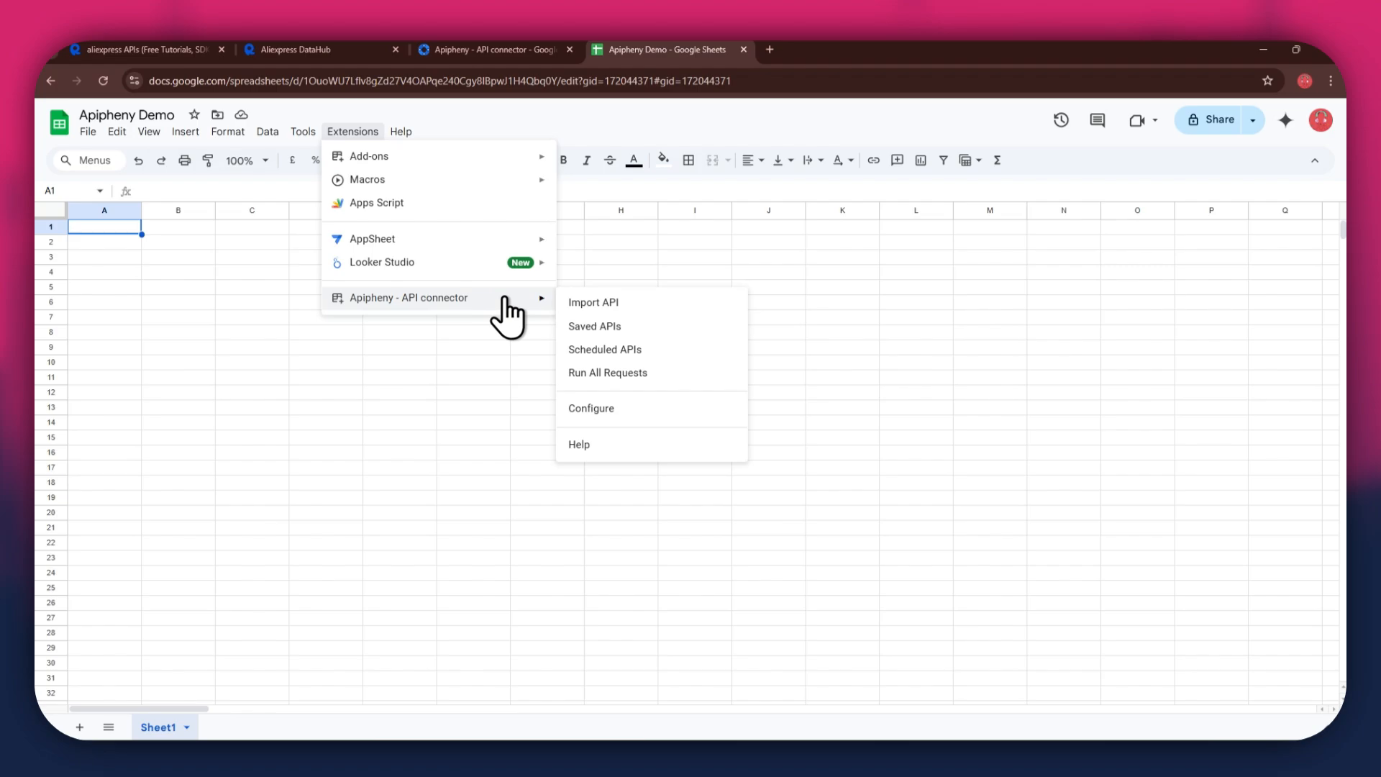
left_click(651, 304)
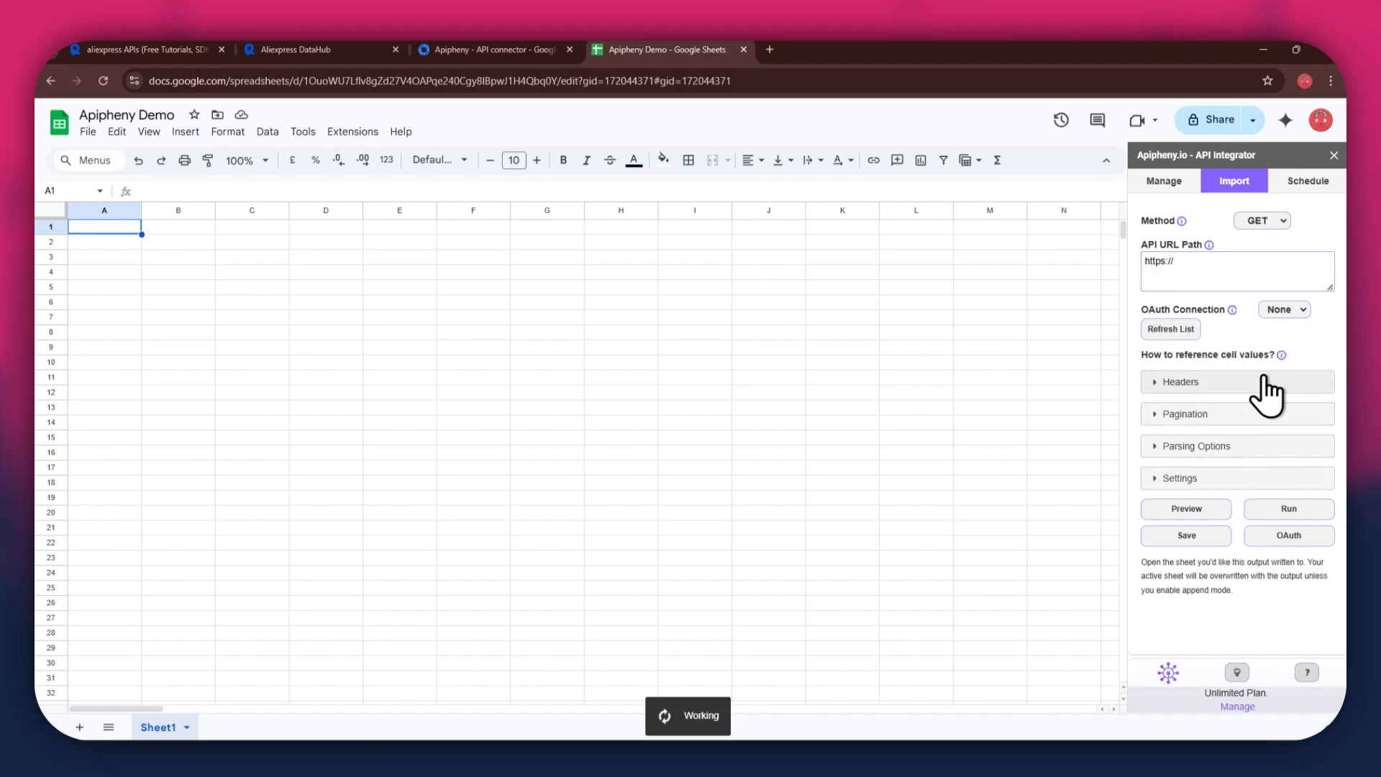
- Copy the item_detail_simple request URL from the Aliexpress DataHub cURL snippet into the Apipheny API URL path
left_click(340, 50)
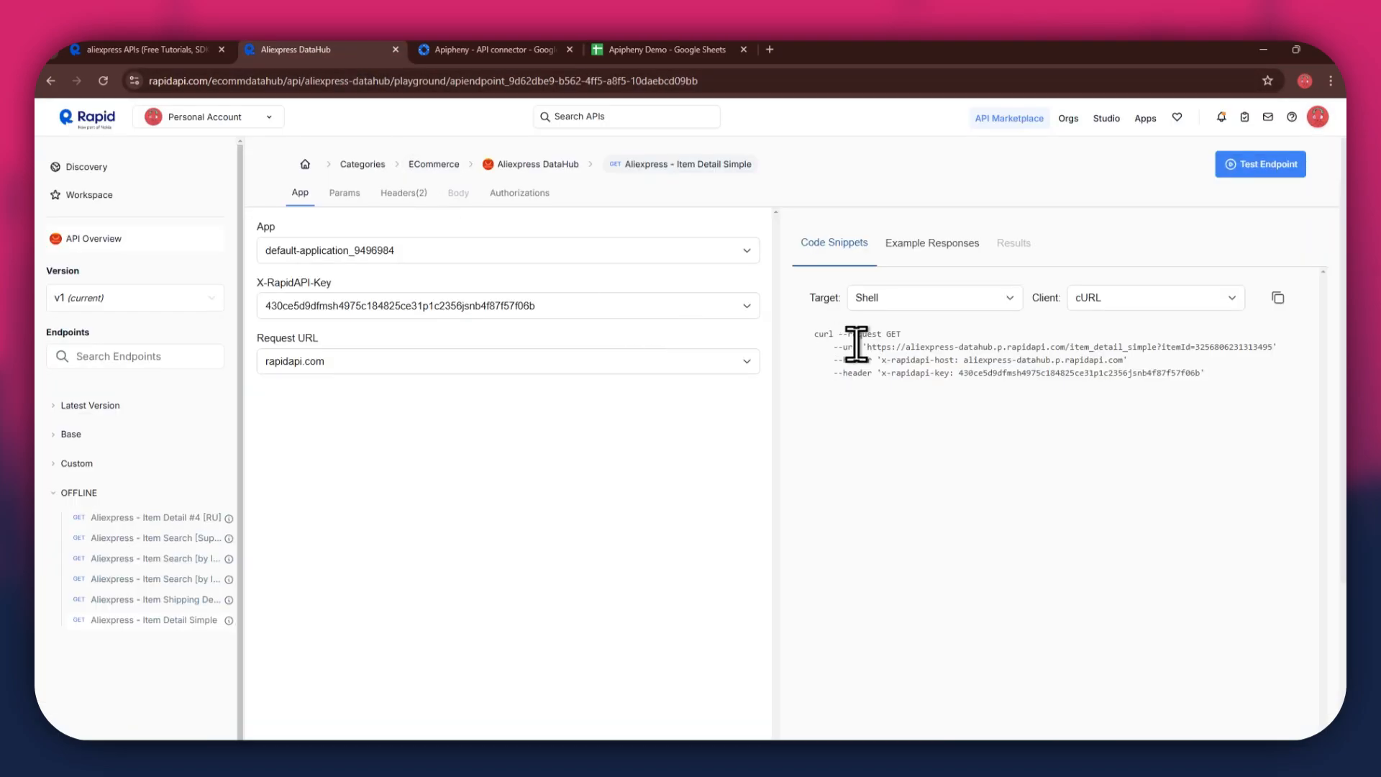
left_click_drag(867, 348, 1236, 348)
key("ctrl+c")
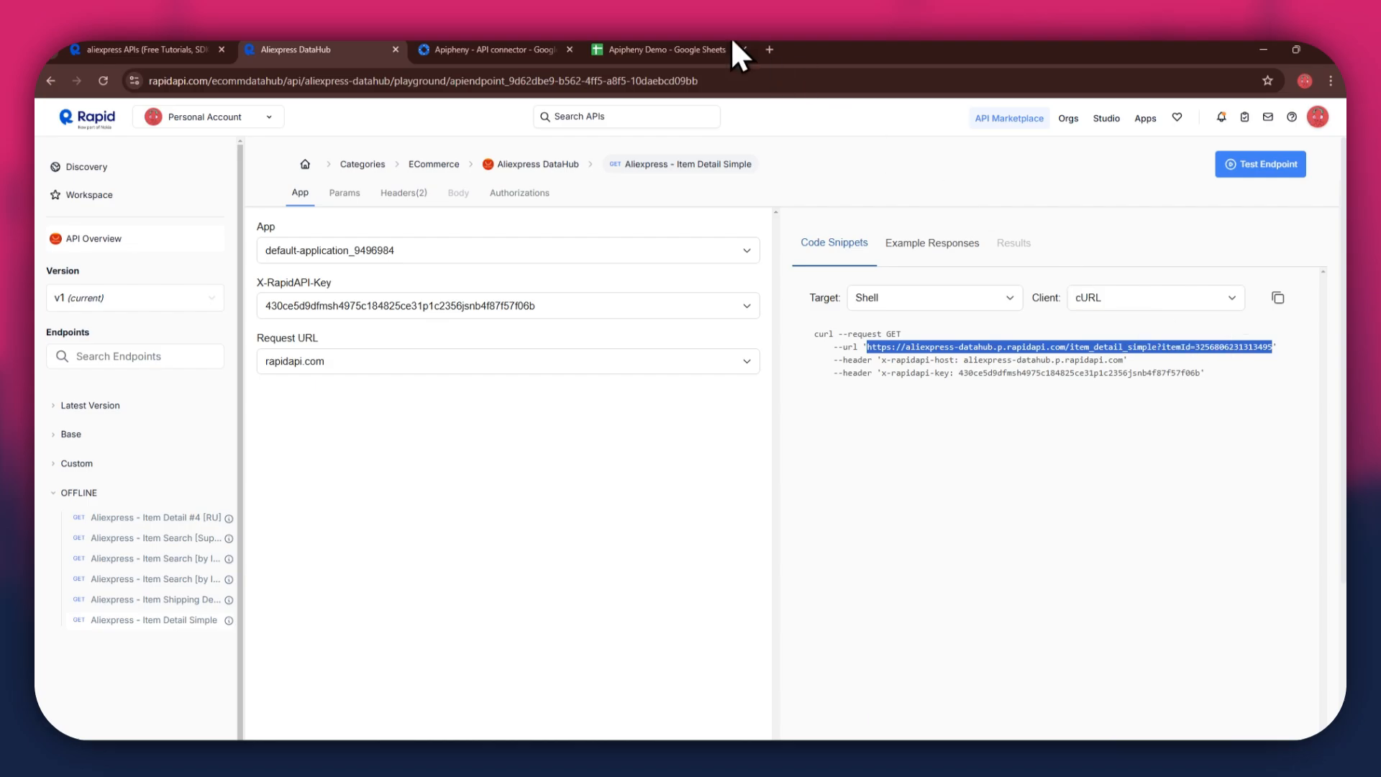
left_click(657, 50)
left_click(1241, 276)
key("ctrl+a")
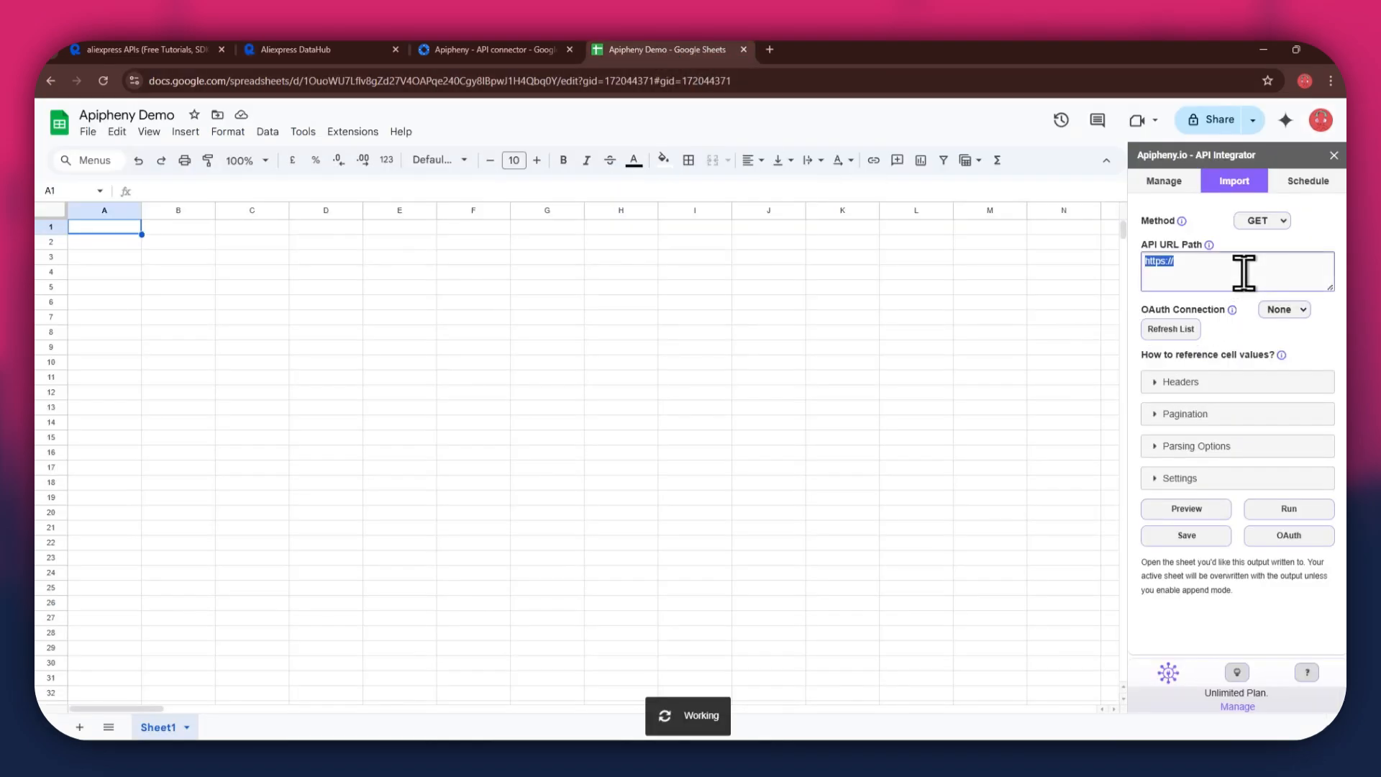
key("ctrl+v")
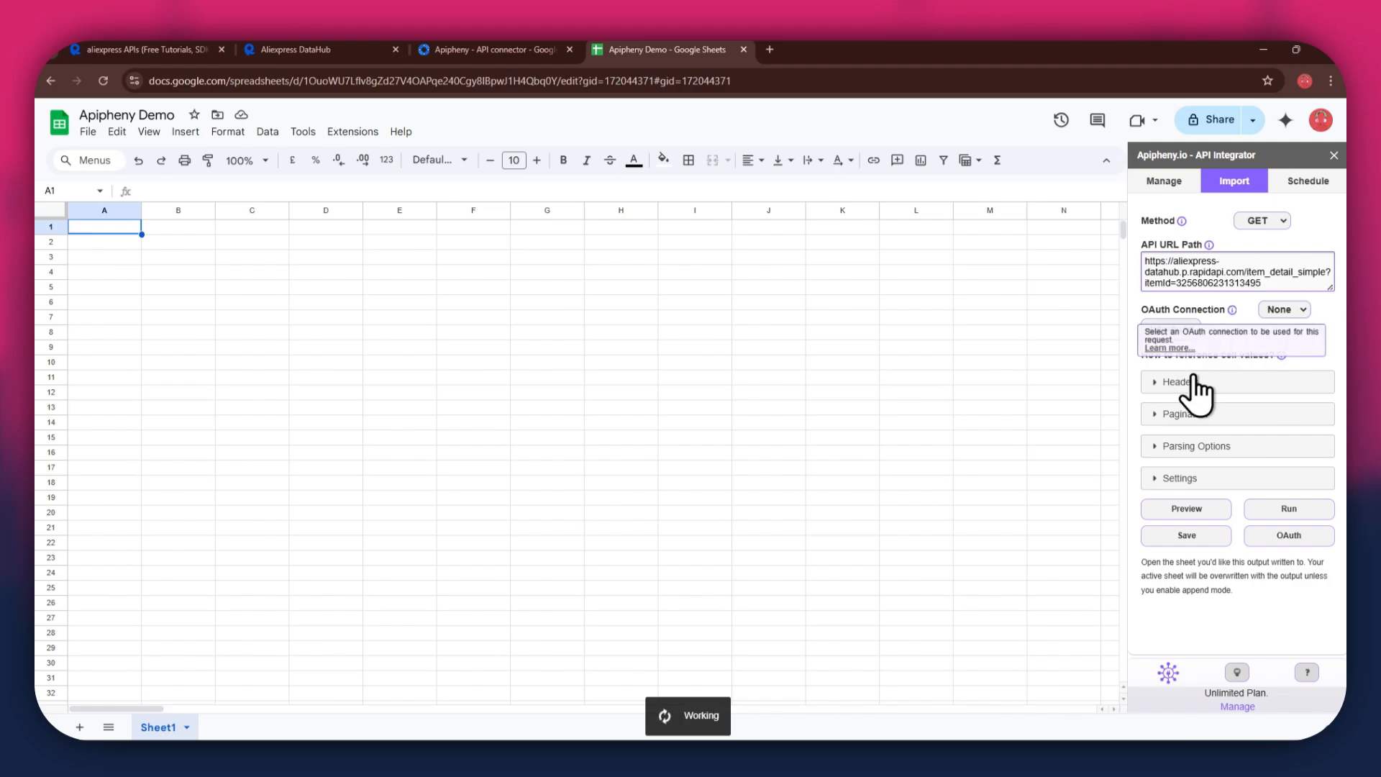
- Add two request header rows in Apipheny and copy x-rapidapi-host from the cURL snippet as the first header's key
left_click(1164, 383)
left_click(1172, 419)
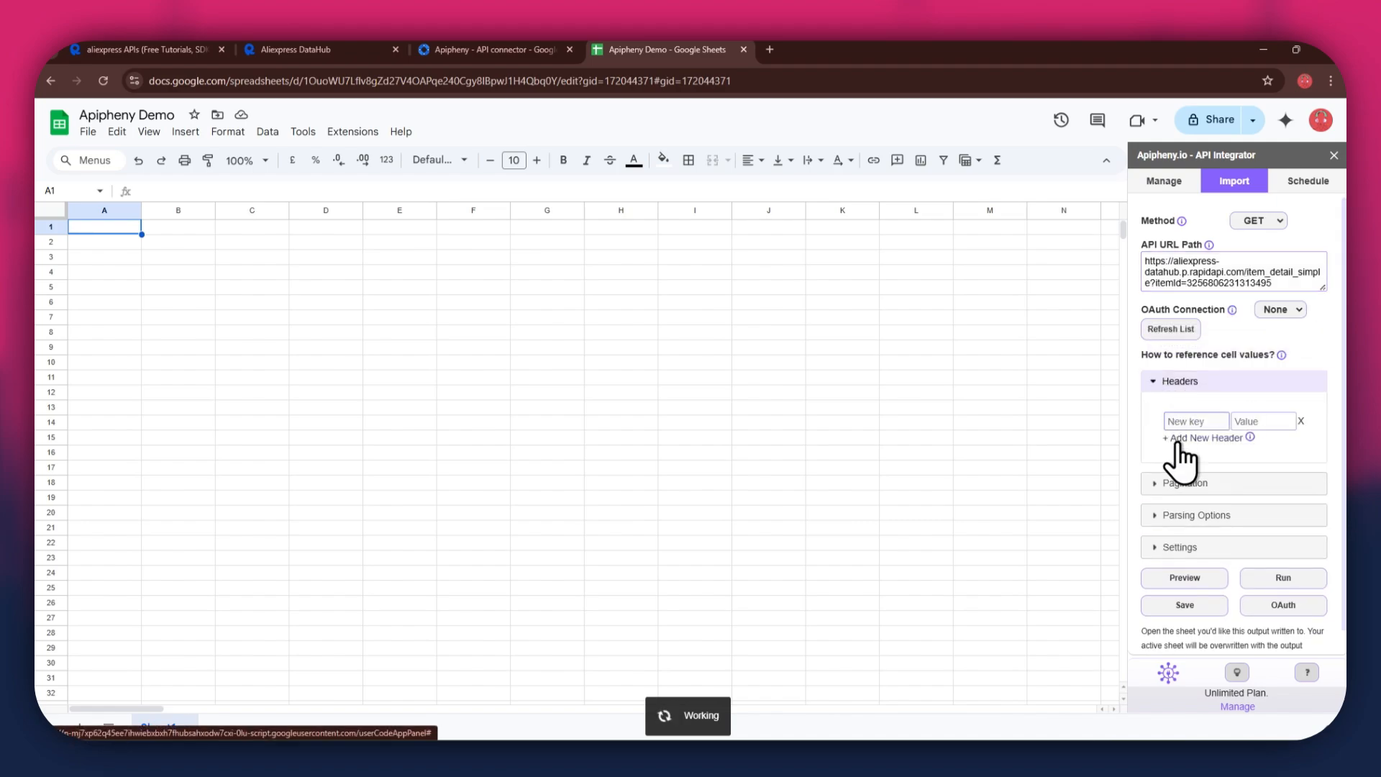
left_click(1174, 439)
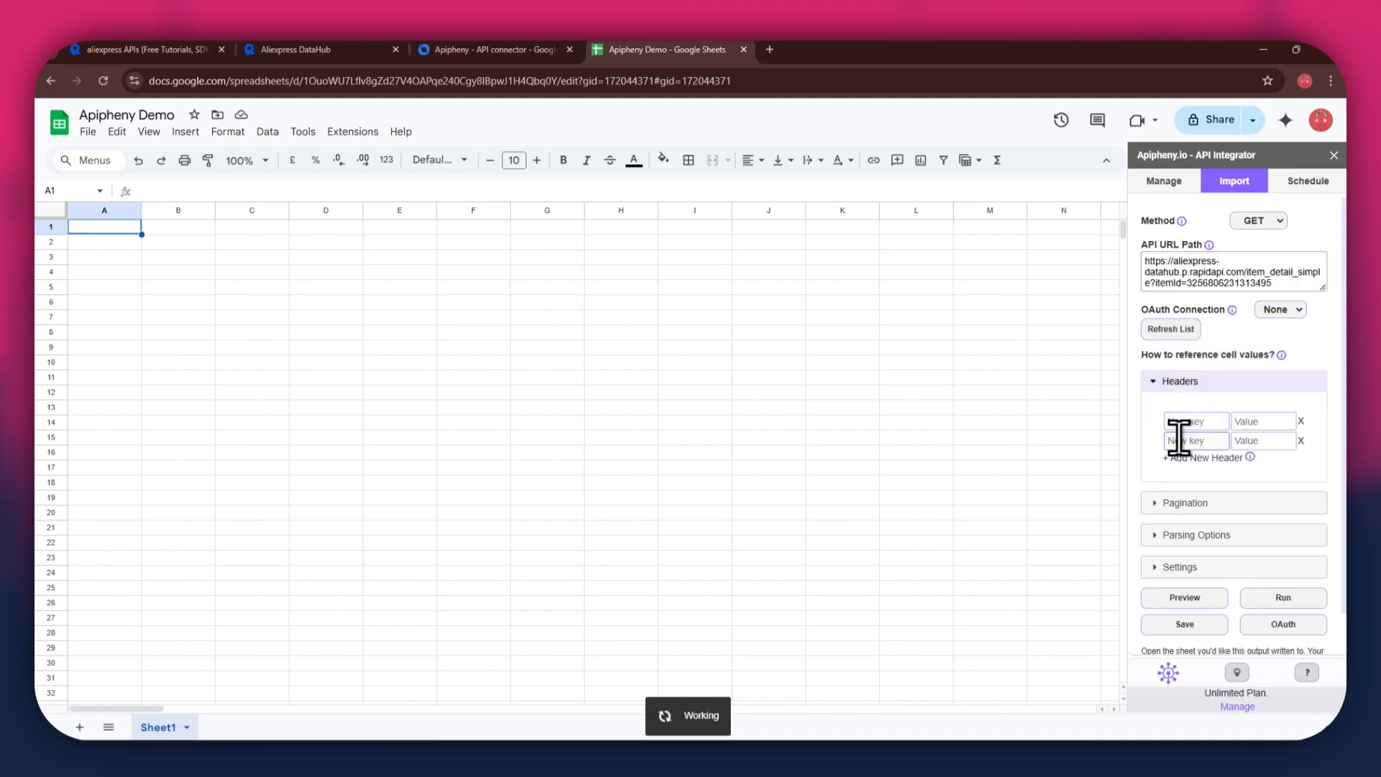
left_click(275, 47)
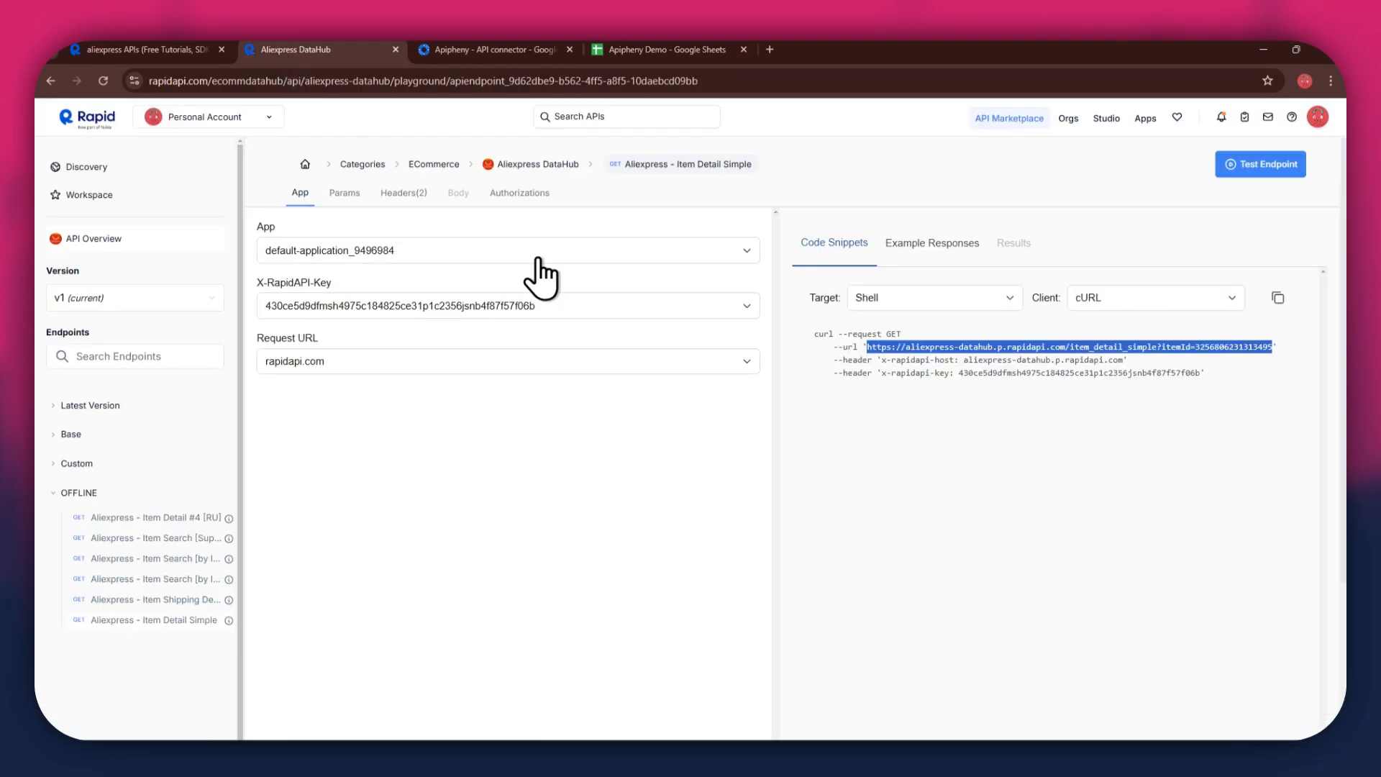
left_click_drag(883, 360, 942, 360)
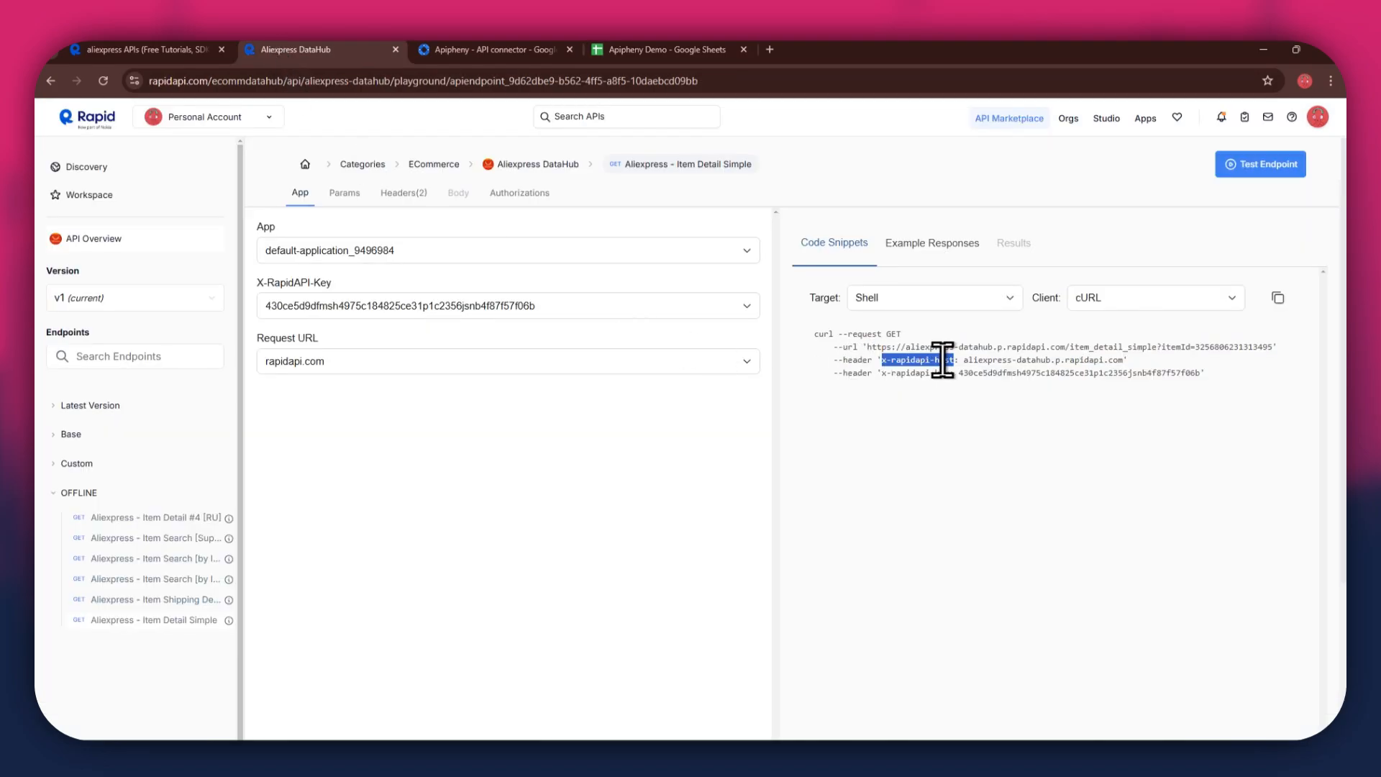
key("ctrl+c")
left_click(663, 49)
left_click(1216, 421)
key("ctrl+v")
- Set the x-rapidapi-host header's value to aliexpress-datahub.p.rapidapi.com, copied from the cURL snippet
left_click(1263, 422)
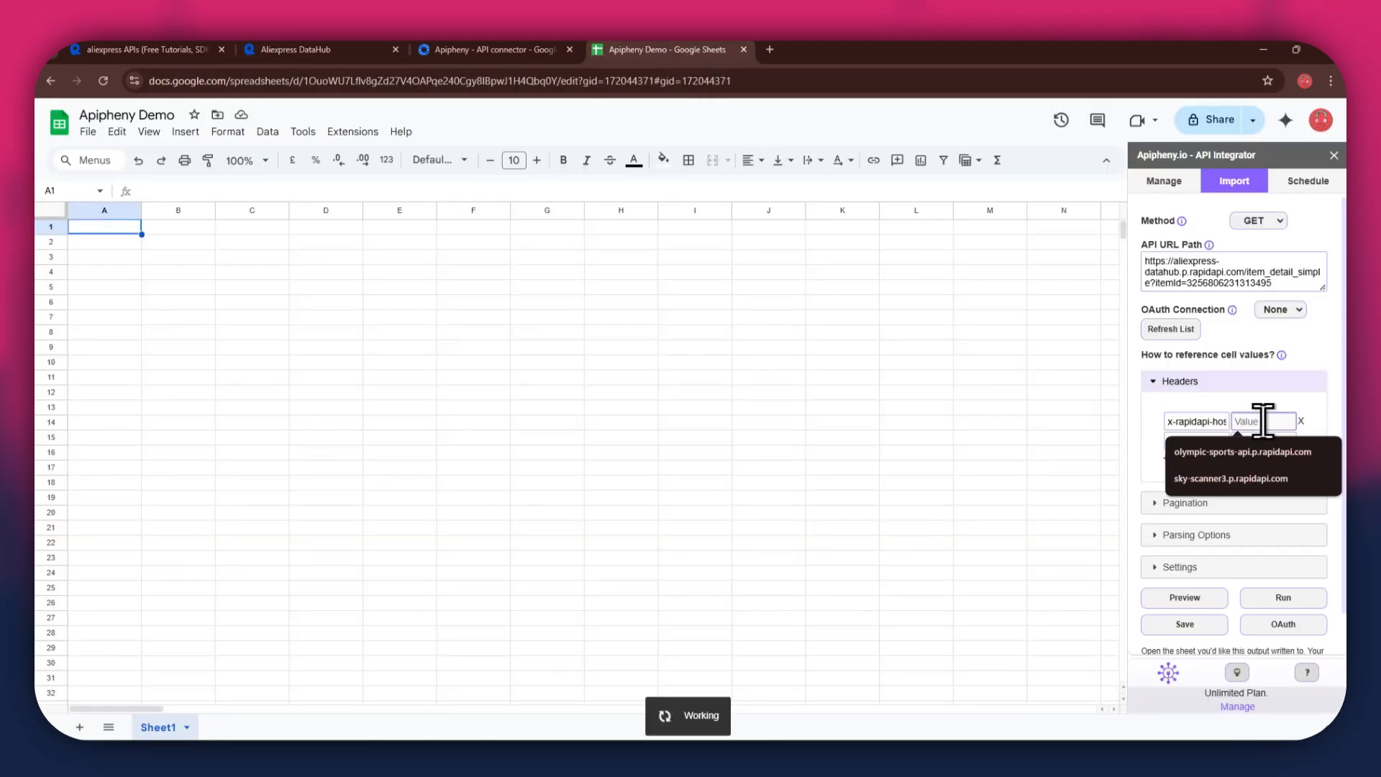
left_click(324, 49)
left_click_drag(964, 360, 1120, 360)
key("ctrl+c")
left_click(723, 50)
key("ctrl+v")
- Copy x-rapidapi-key from the cURL snippet as the second header's key
left_click(1185, 440)
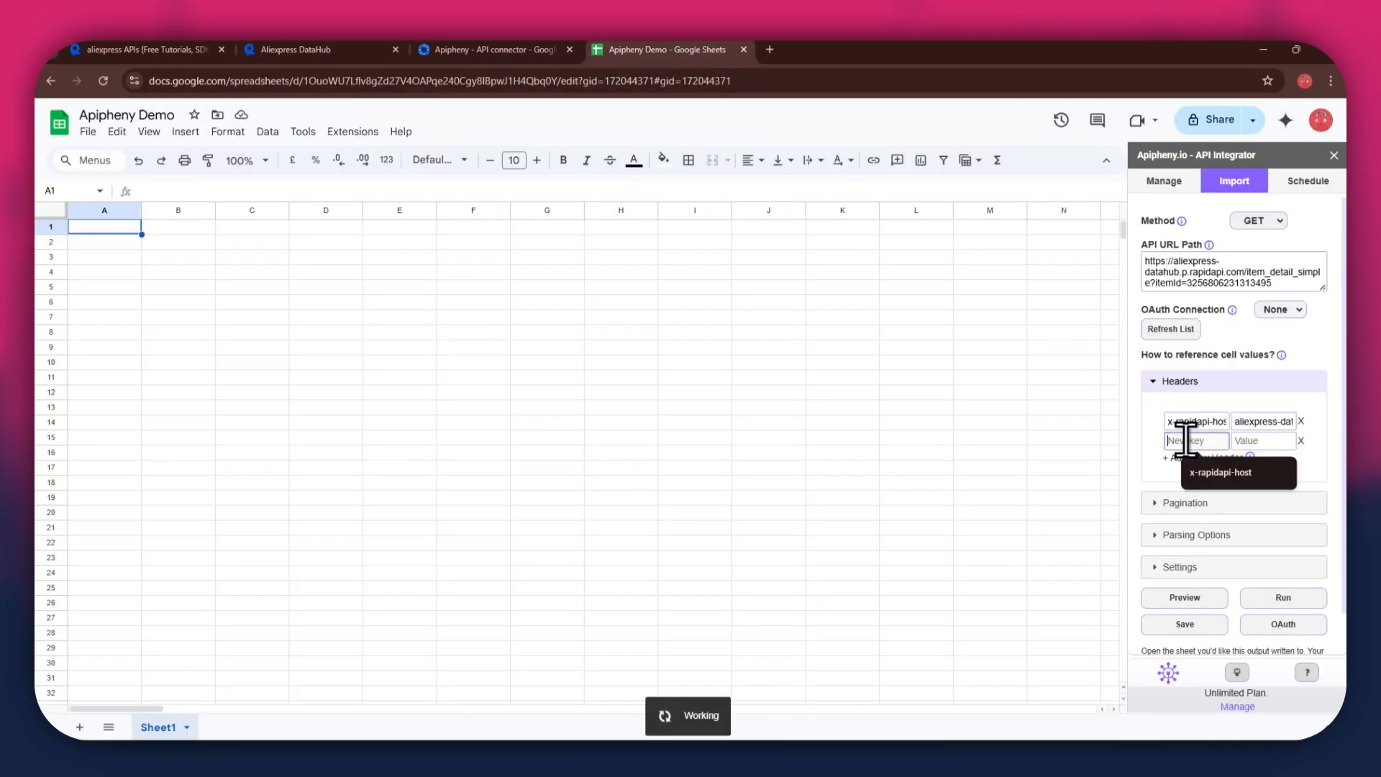
left_click(360, 47)
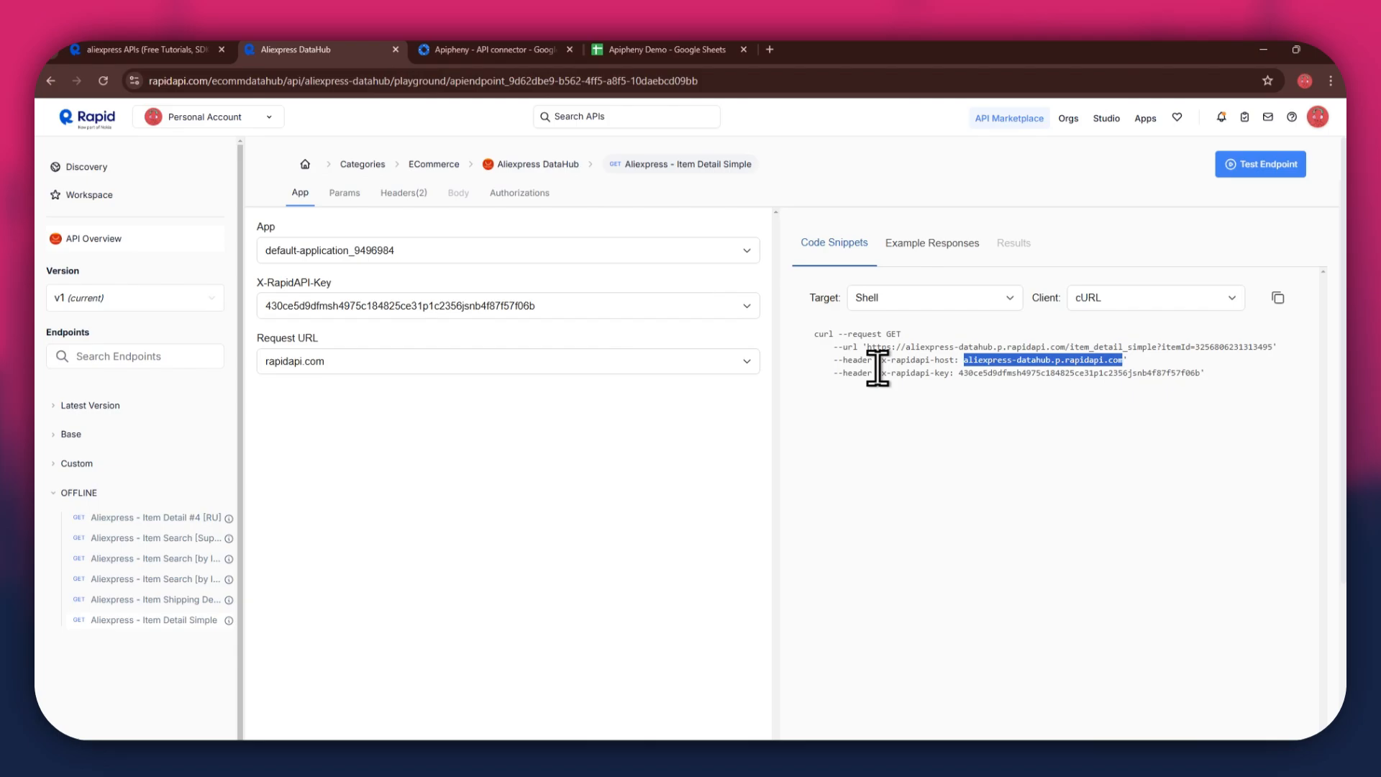
left_click_drag(880, 373, 953, 373)
key("ctrl+c")
left_click(698, 49)
key("ctrl+v")
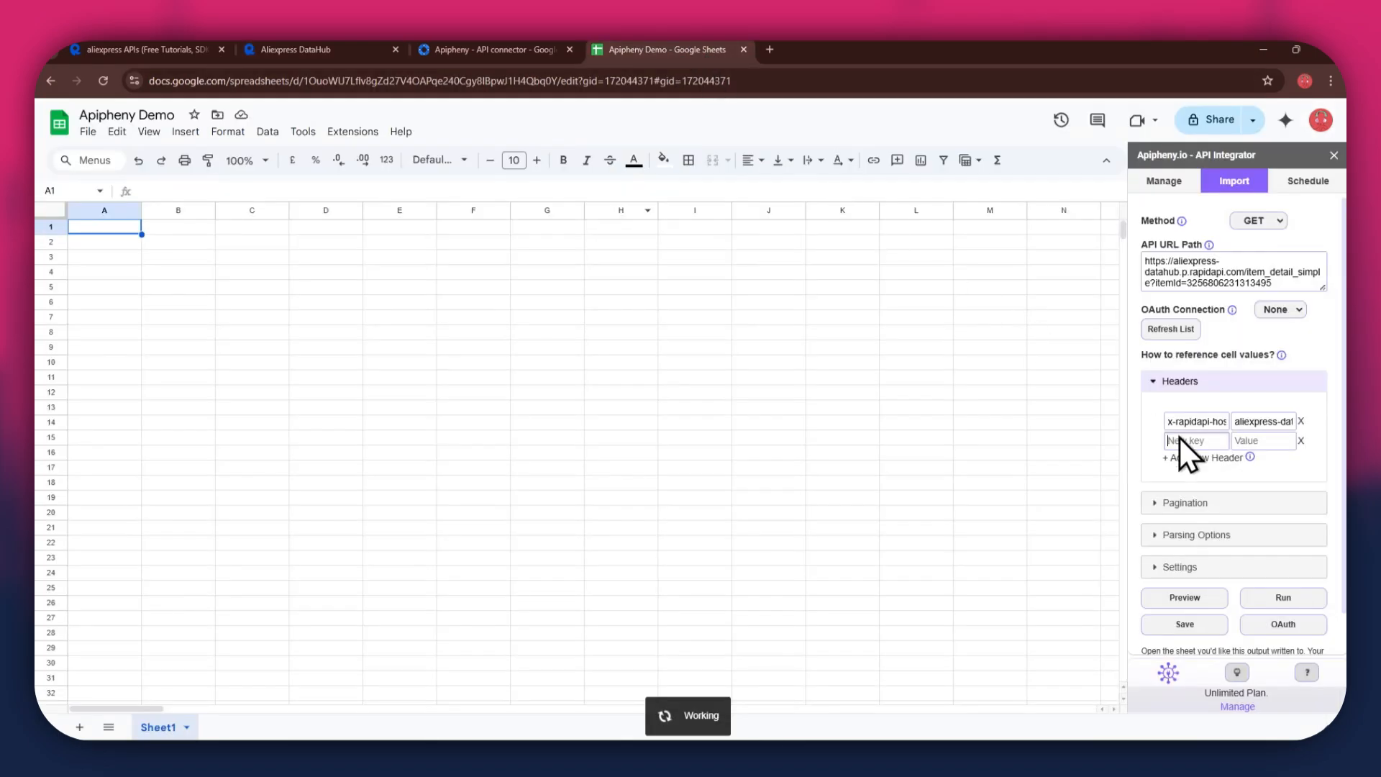
- Copy the API key from the cURL snippet into the x-rapidapi-key header's value
left_click(1274, 441)
left_click(324, 49)
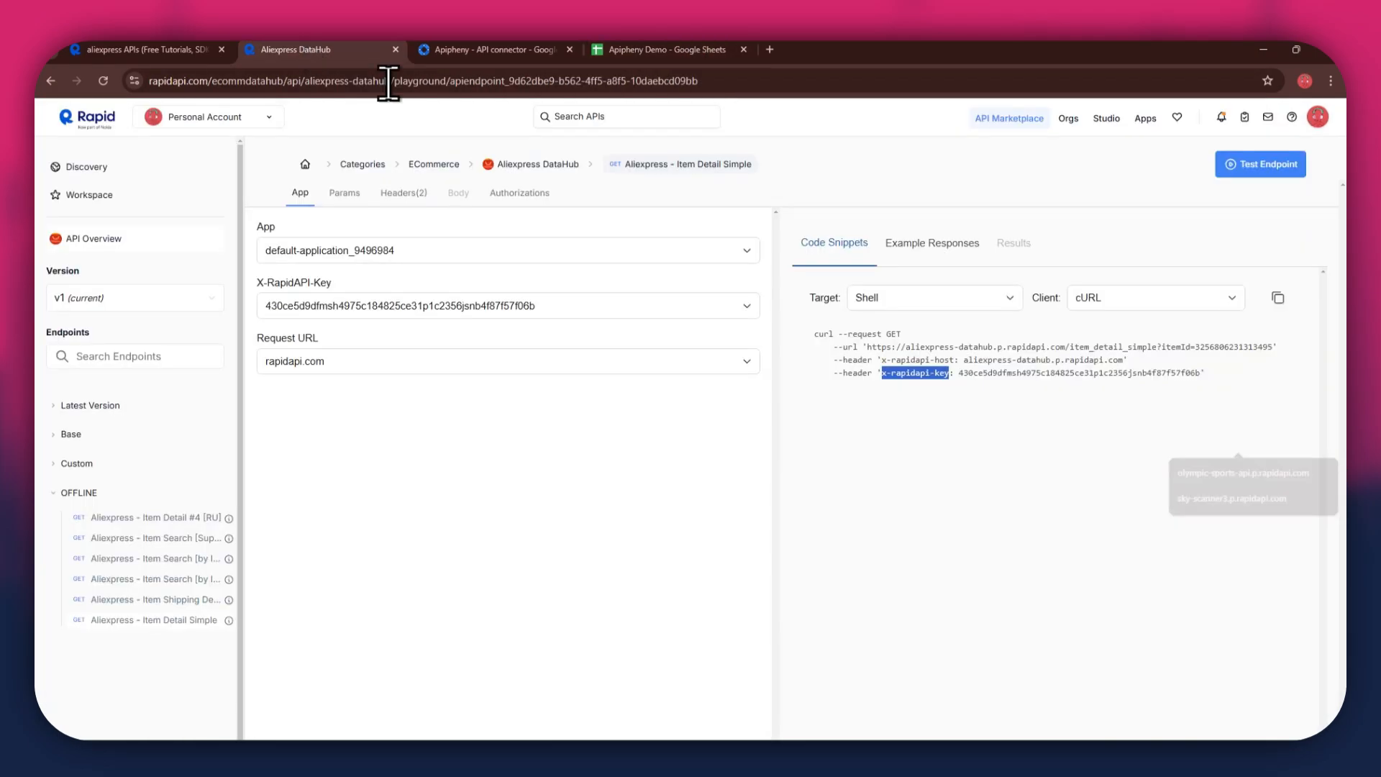
double_click(1006, 373)
key("ctrl+c")
left_click(674, 49)
key("ctrl+v")
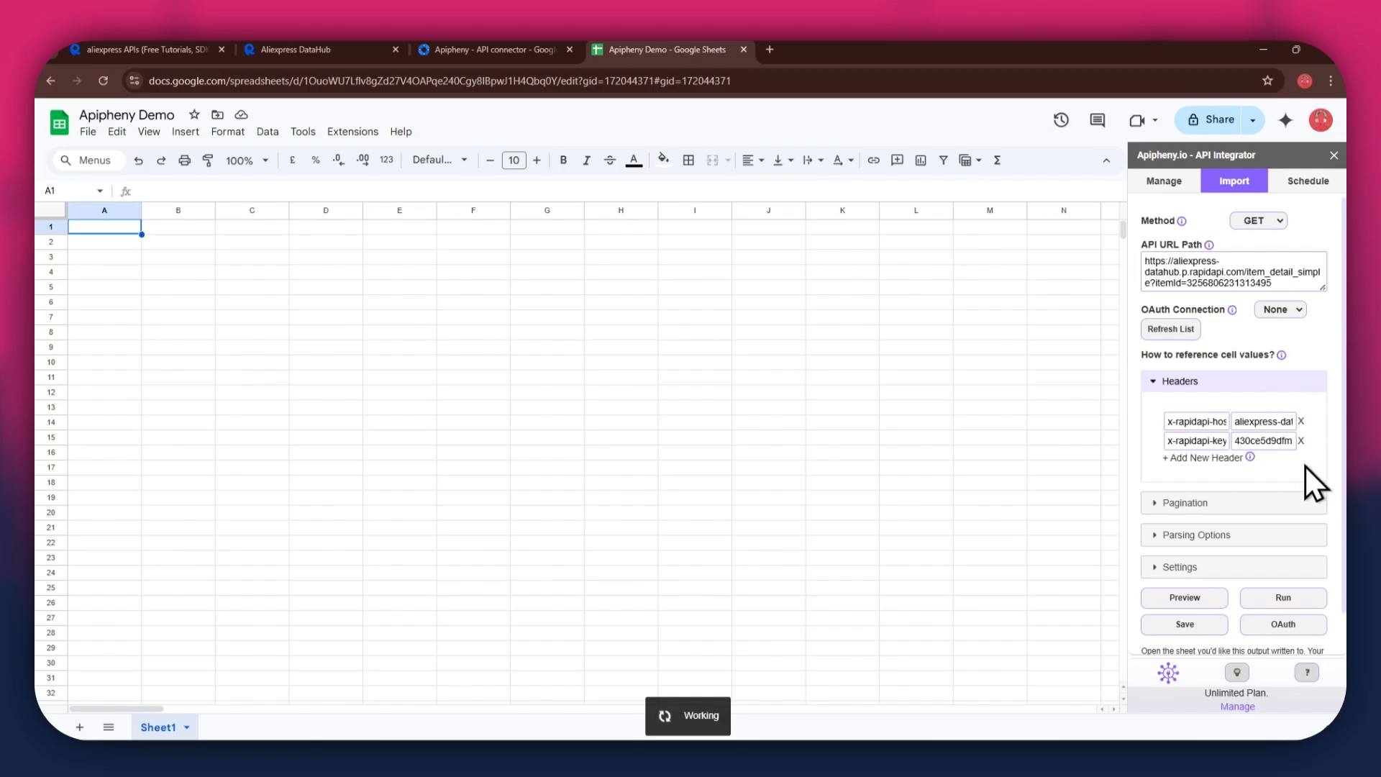
- Run the API request and confirm overwriting the target sheet with its results
left_click(1286, 597)
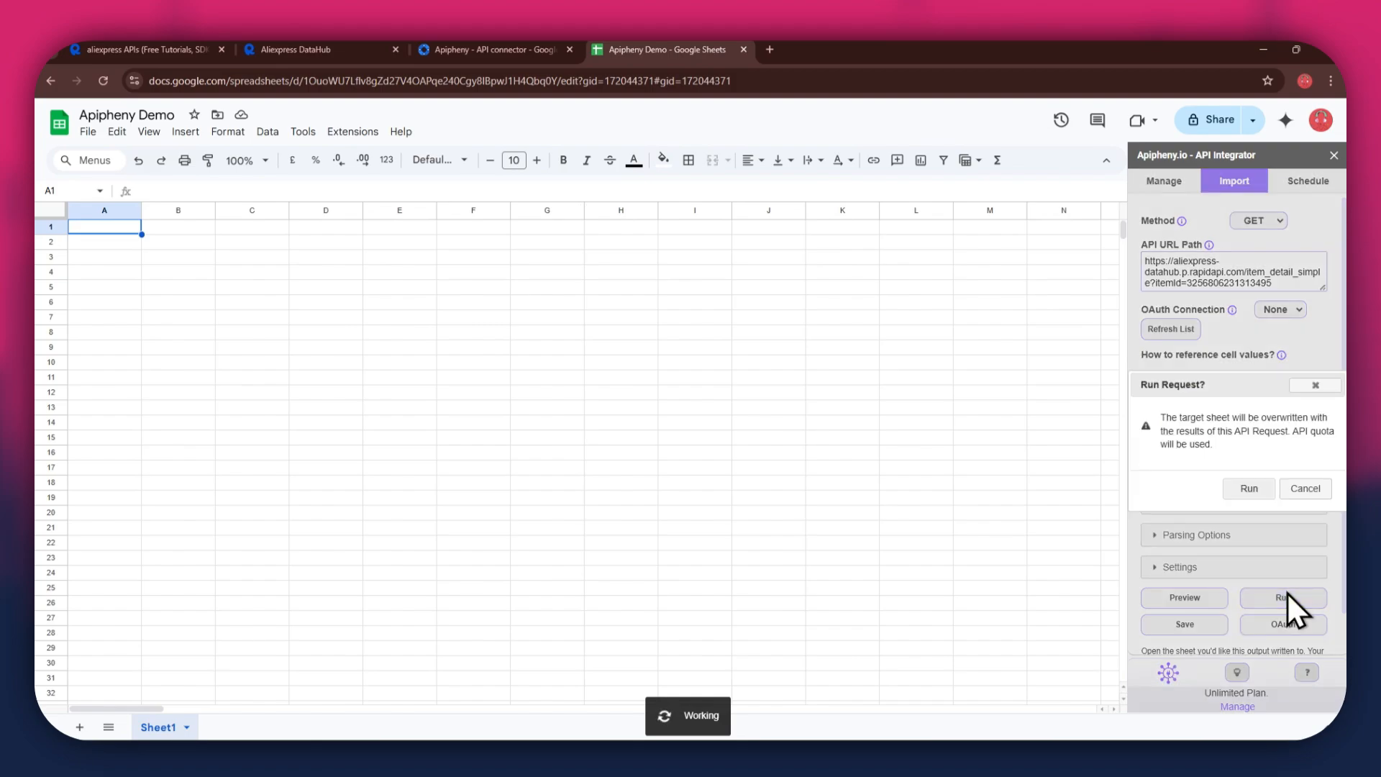
left_click(1250, 489)
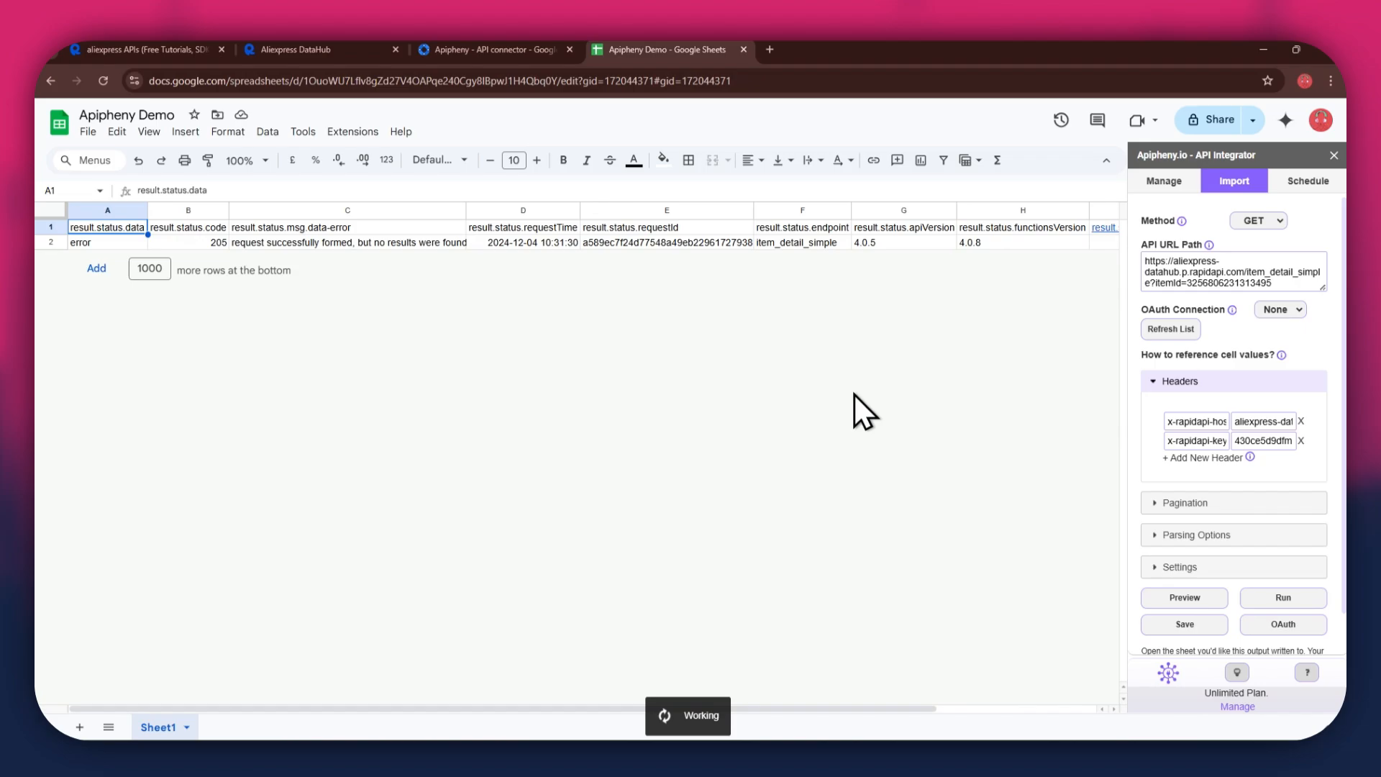
left_click(329, 49)
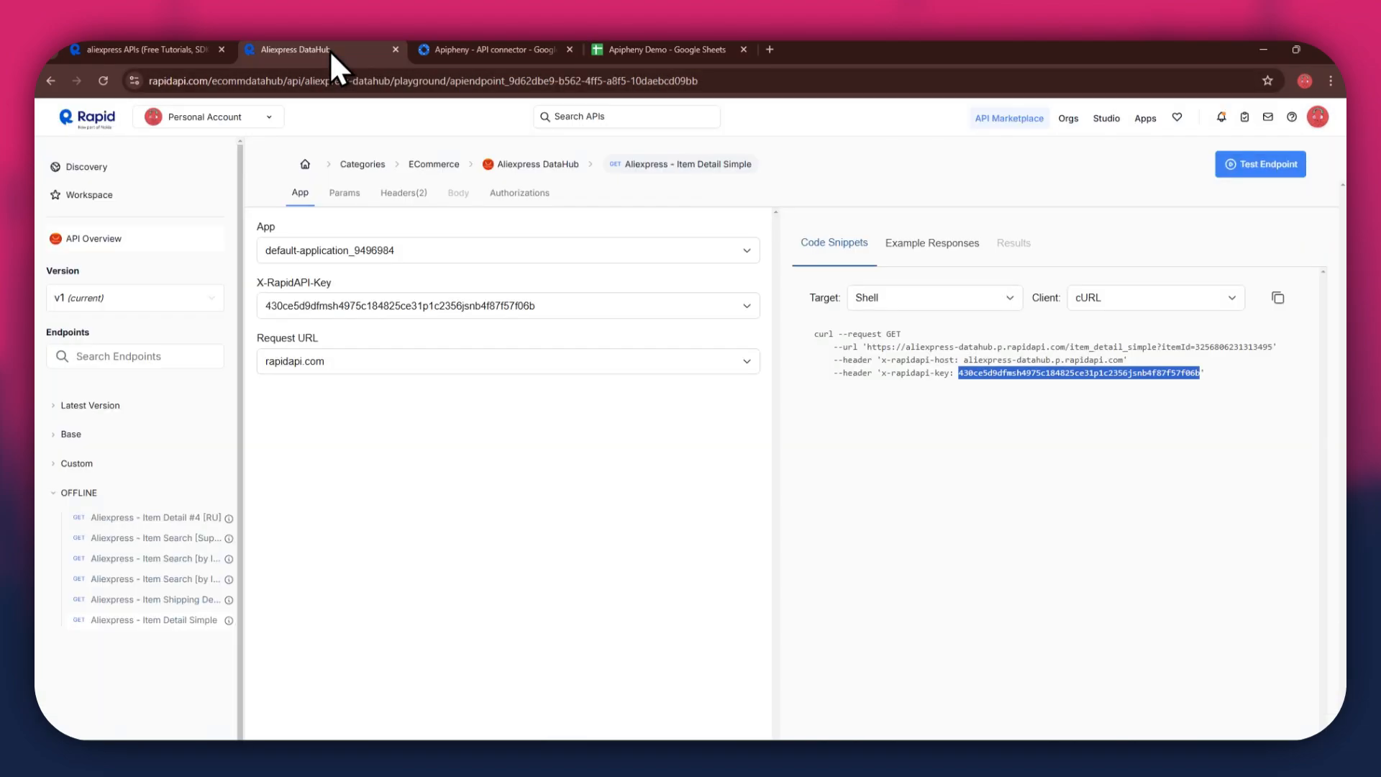
left_click(339, 207)
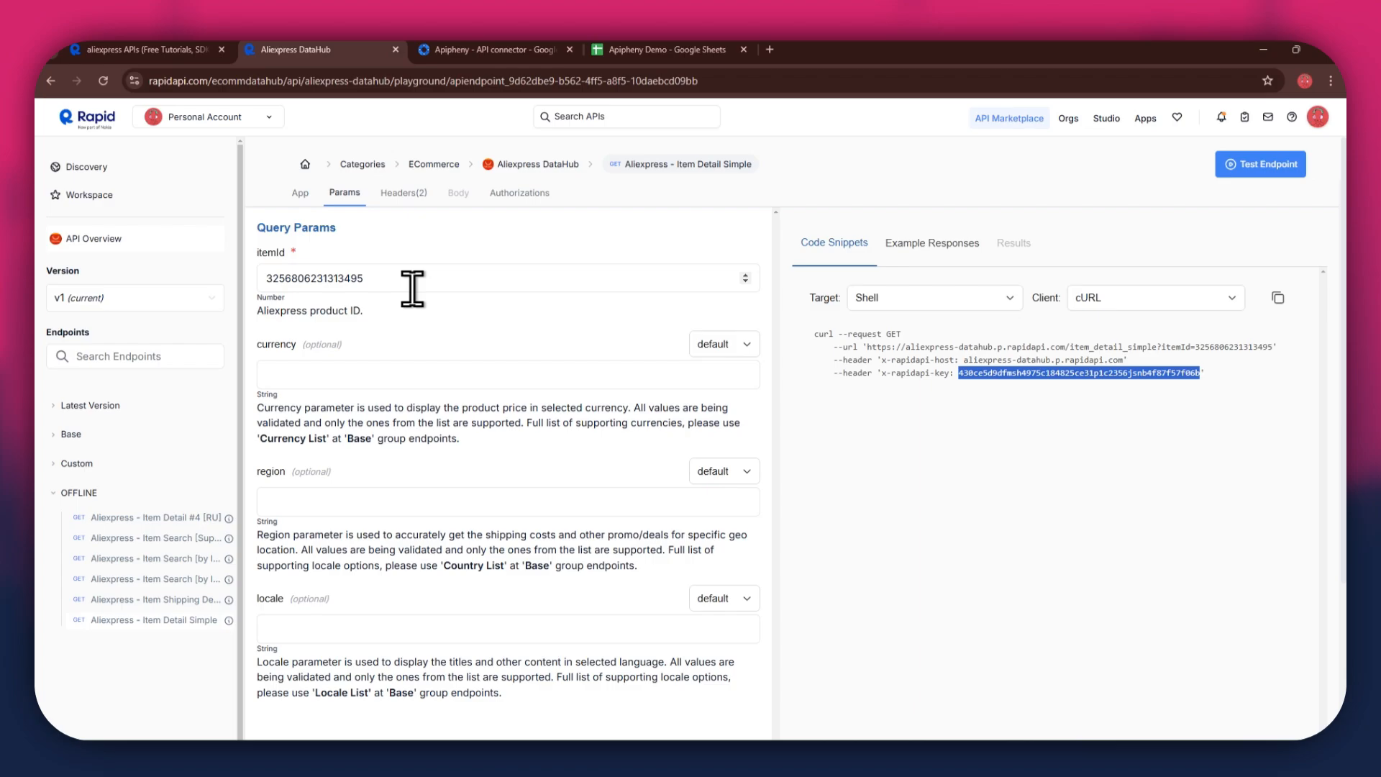
key("Tab")
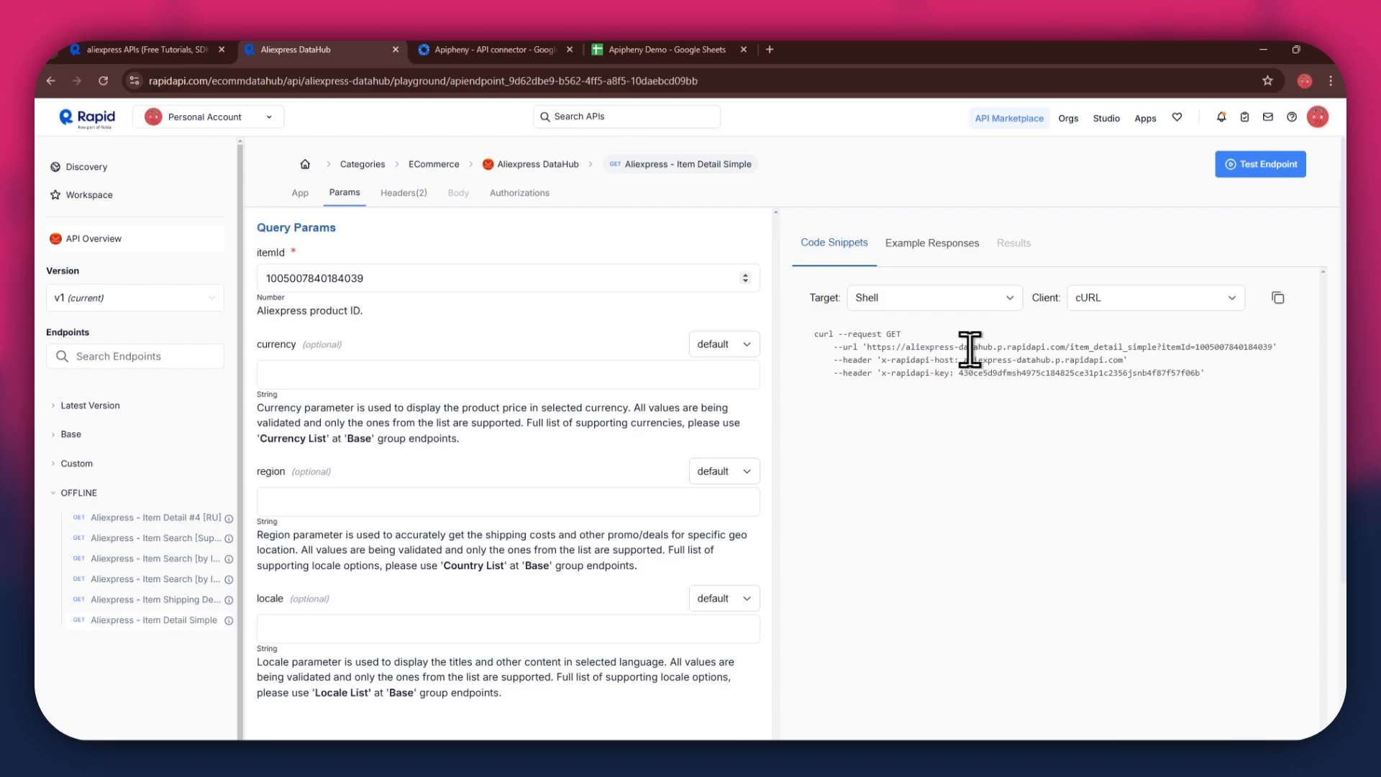
left_click_drag(868, 347, 1272, 347)
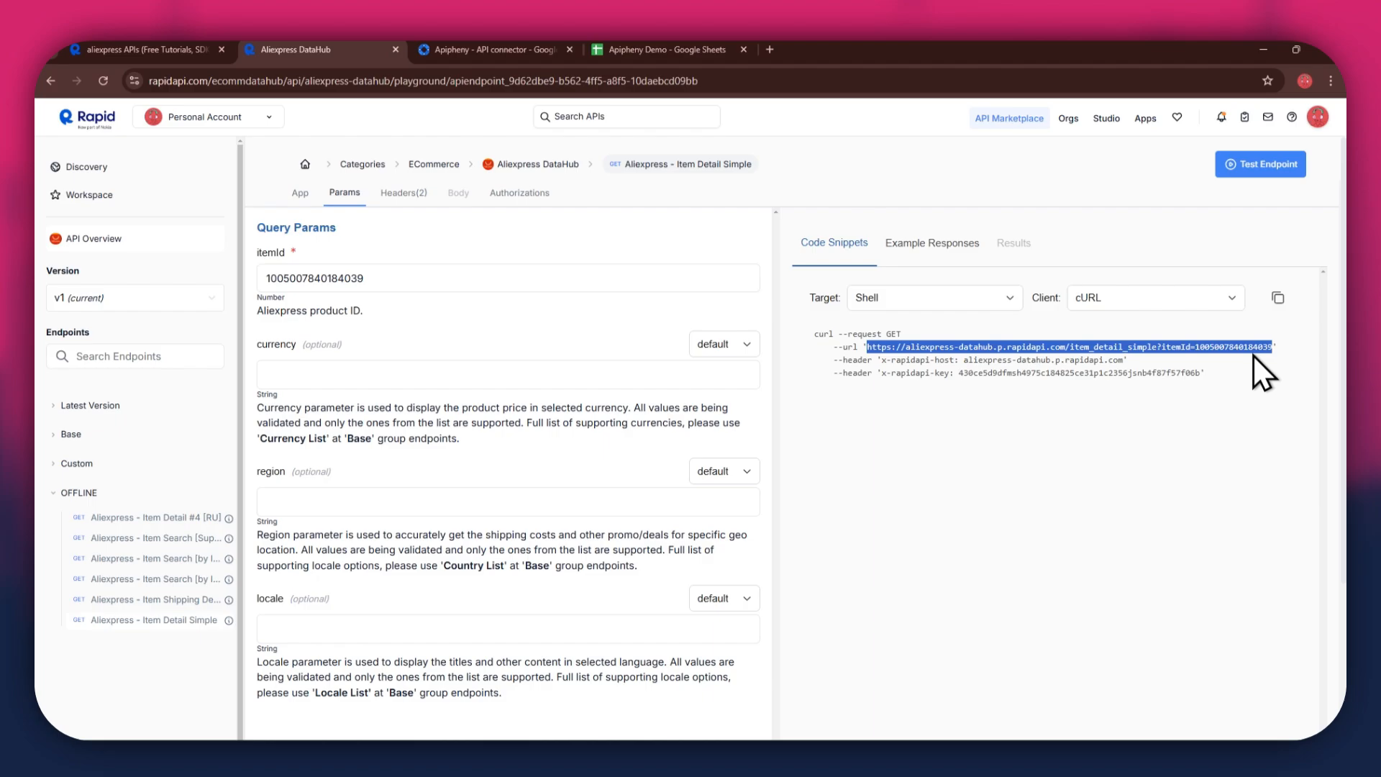
left_click(651, 48)
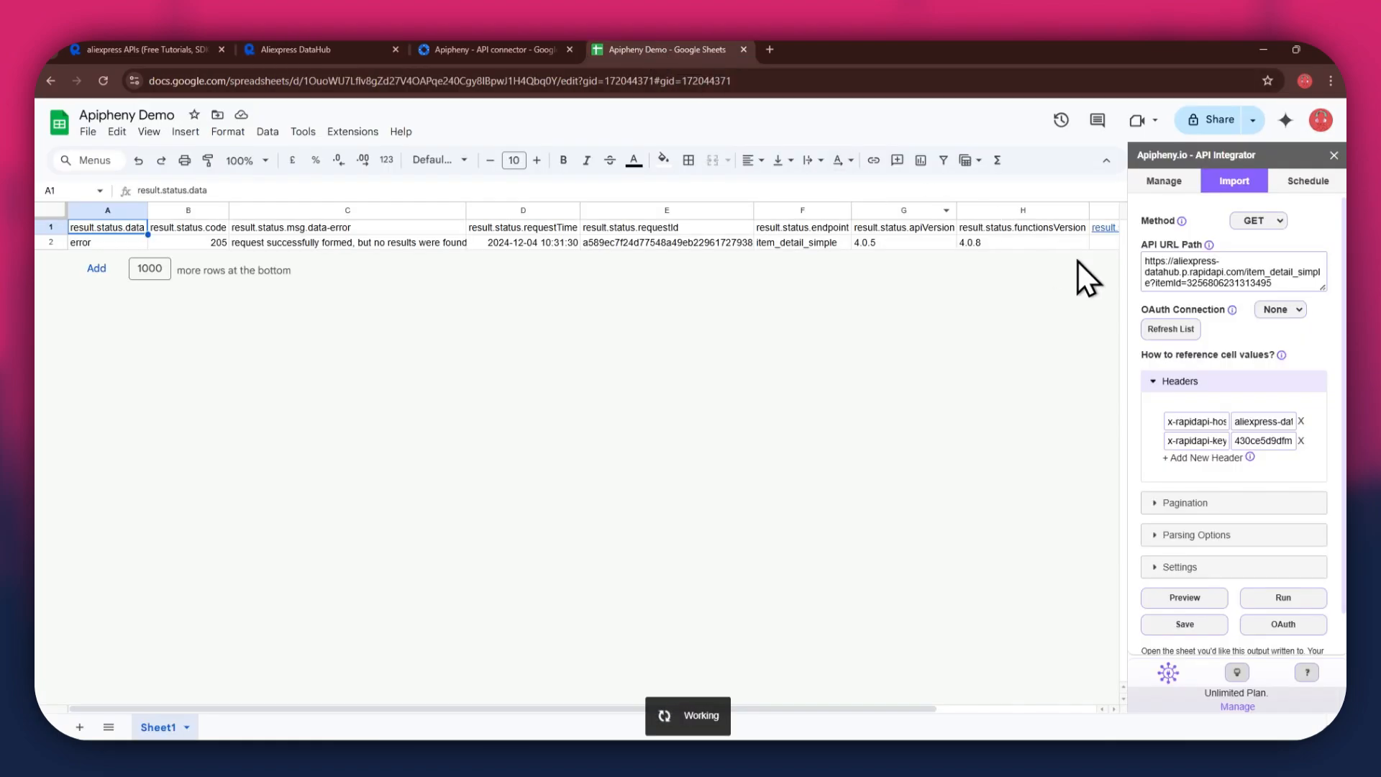
triple_click(1247, 271)
key("ctrl+v")
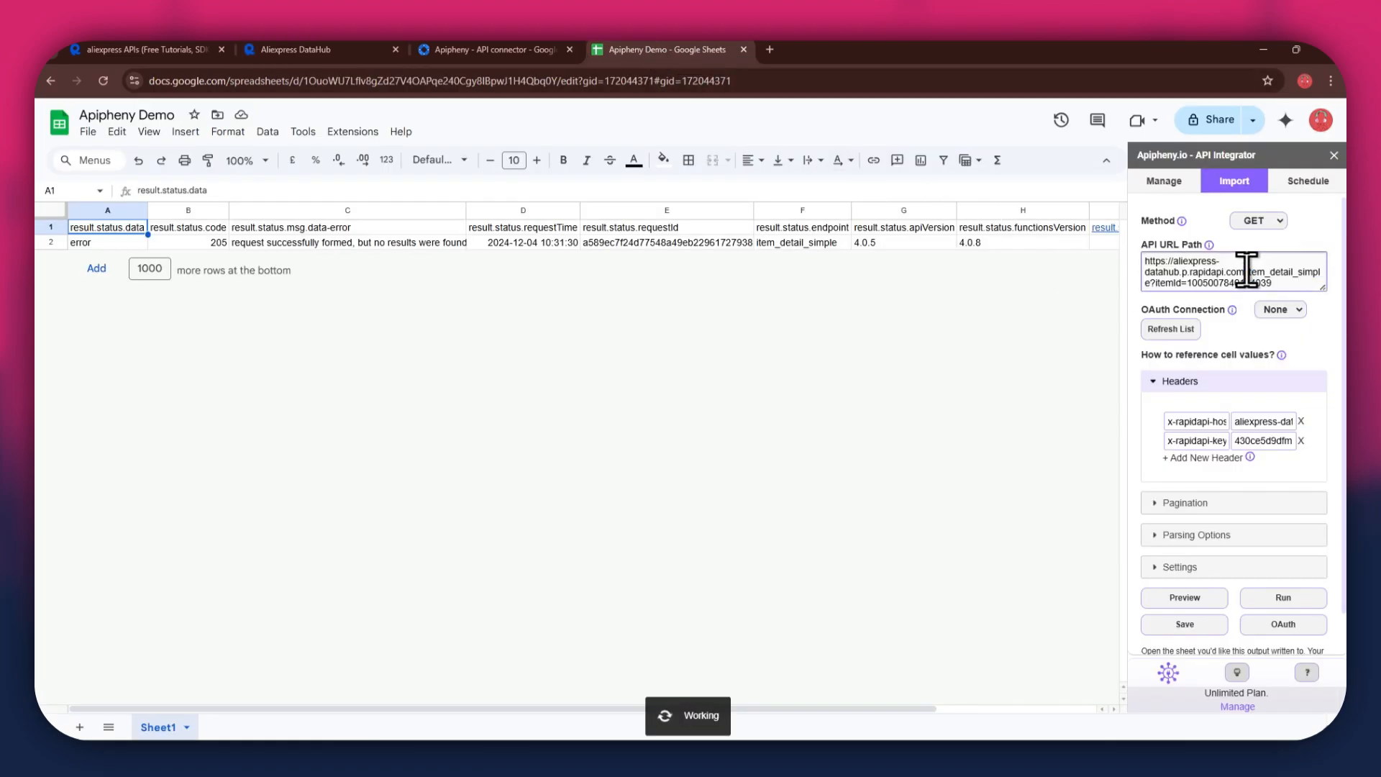
- Rerun the API request with the updated item URL, confirm overwriting the target sheet, and look over the imported row
left_click(1285, 599)
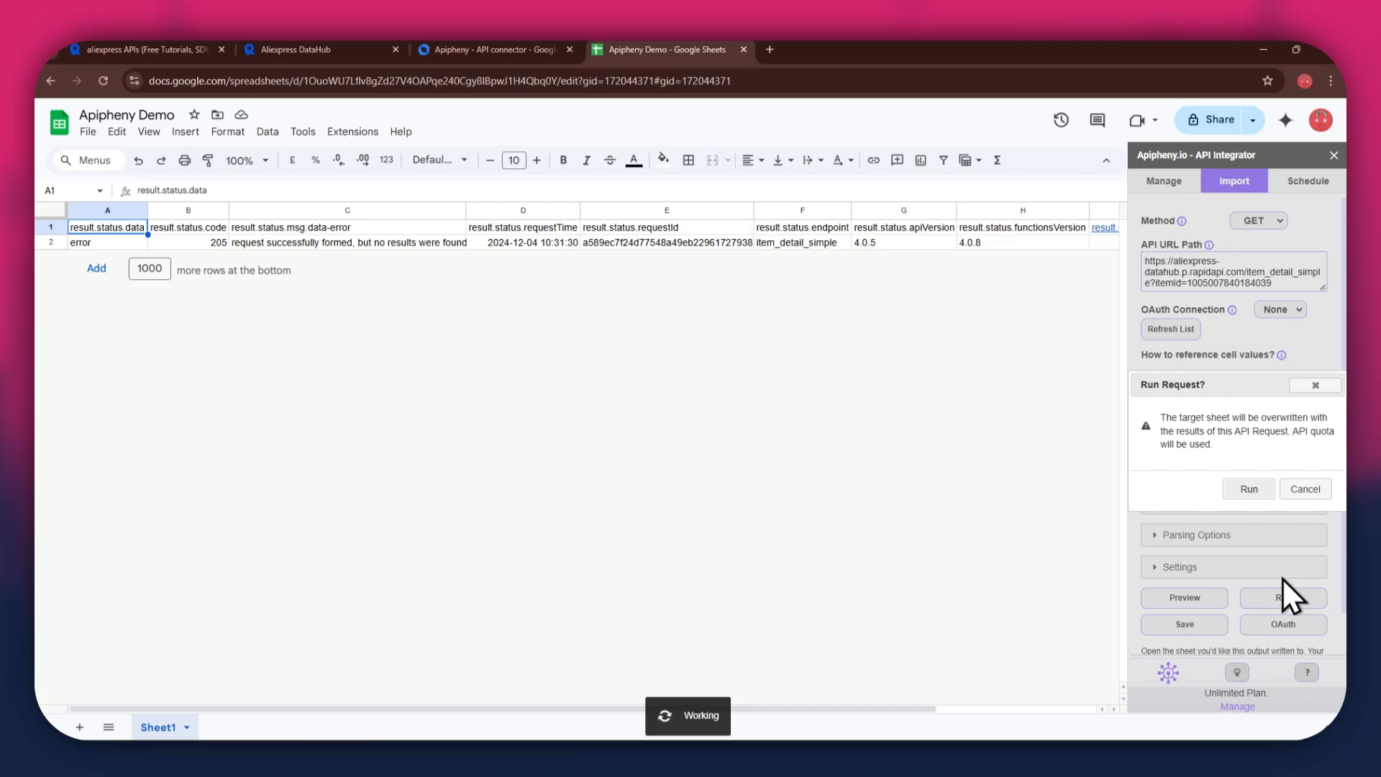
left_click(1263, 496)
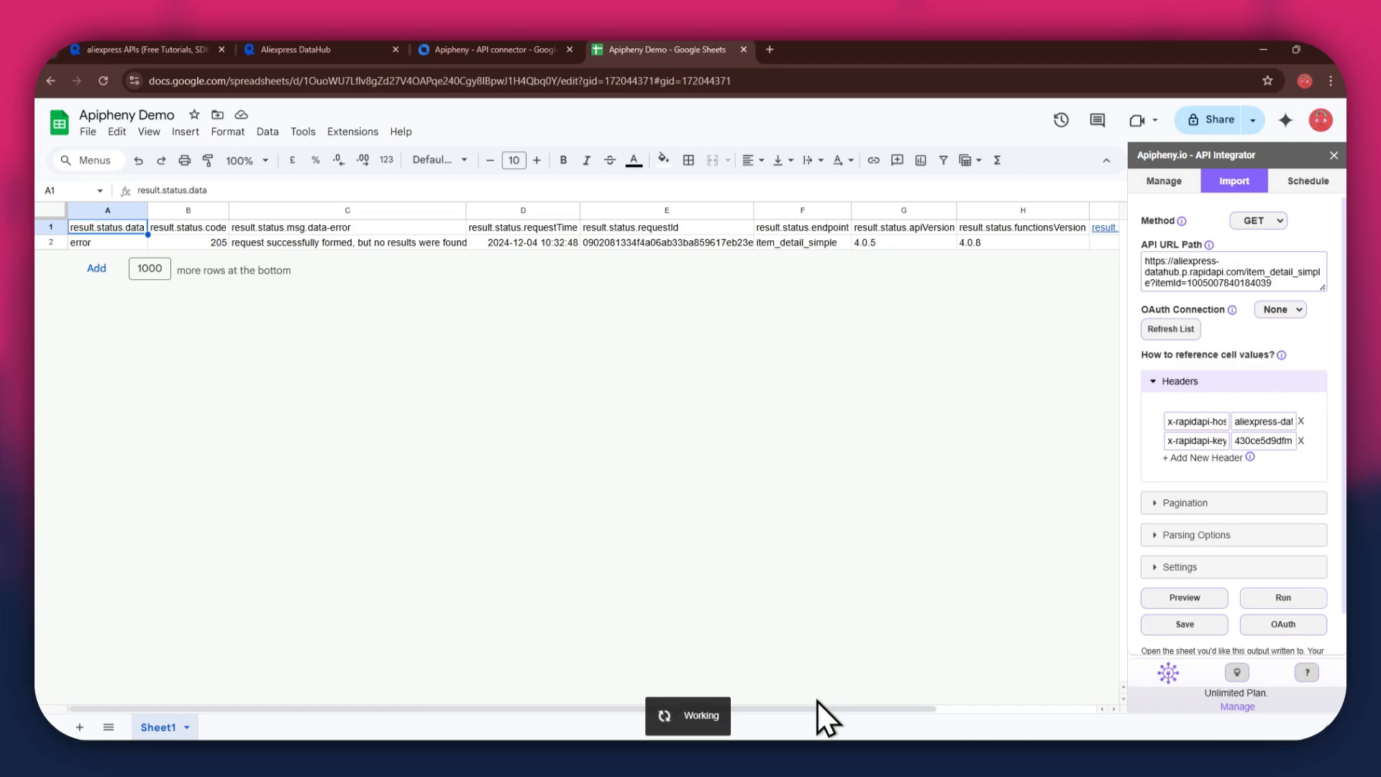
left_click_drag(815, 712, 770, 691)
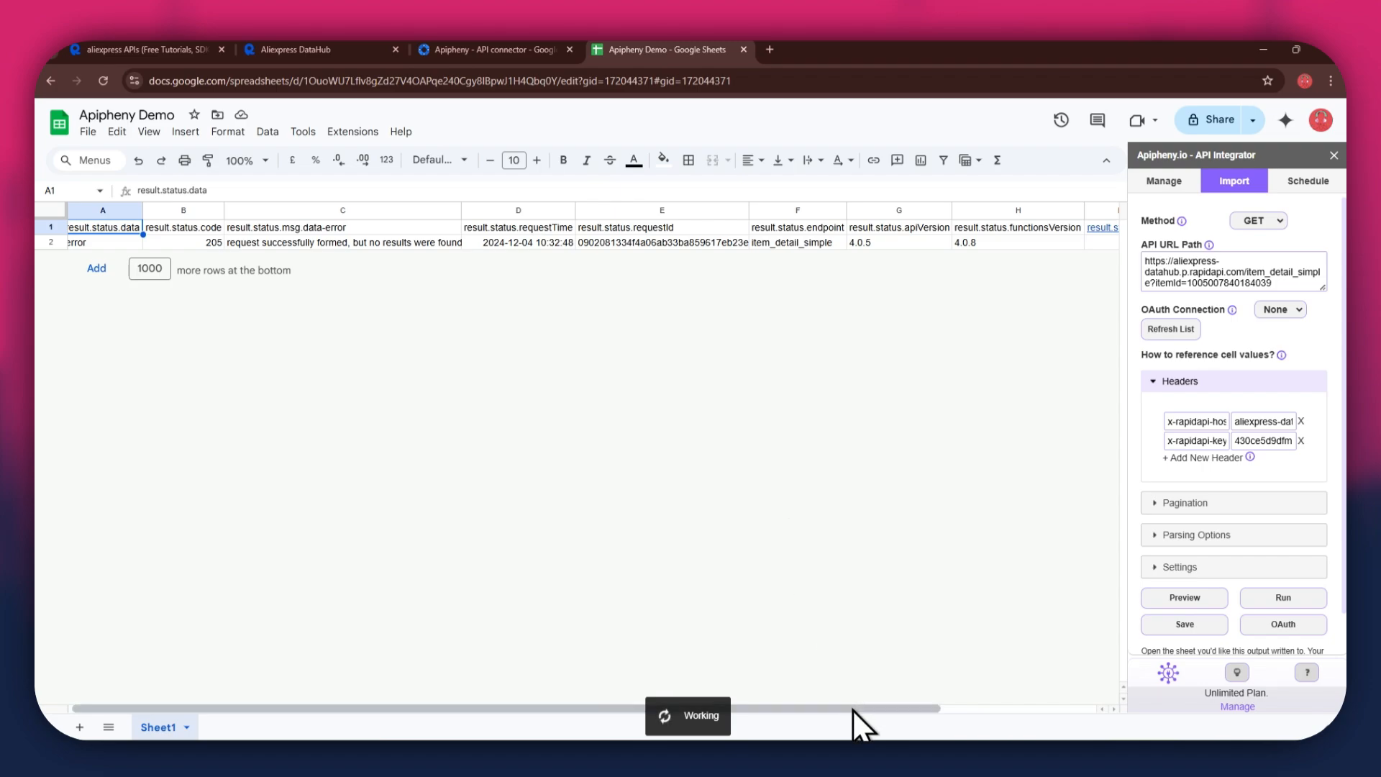
left_click_drag(853, 709, 822, 708)
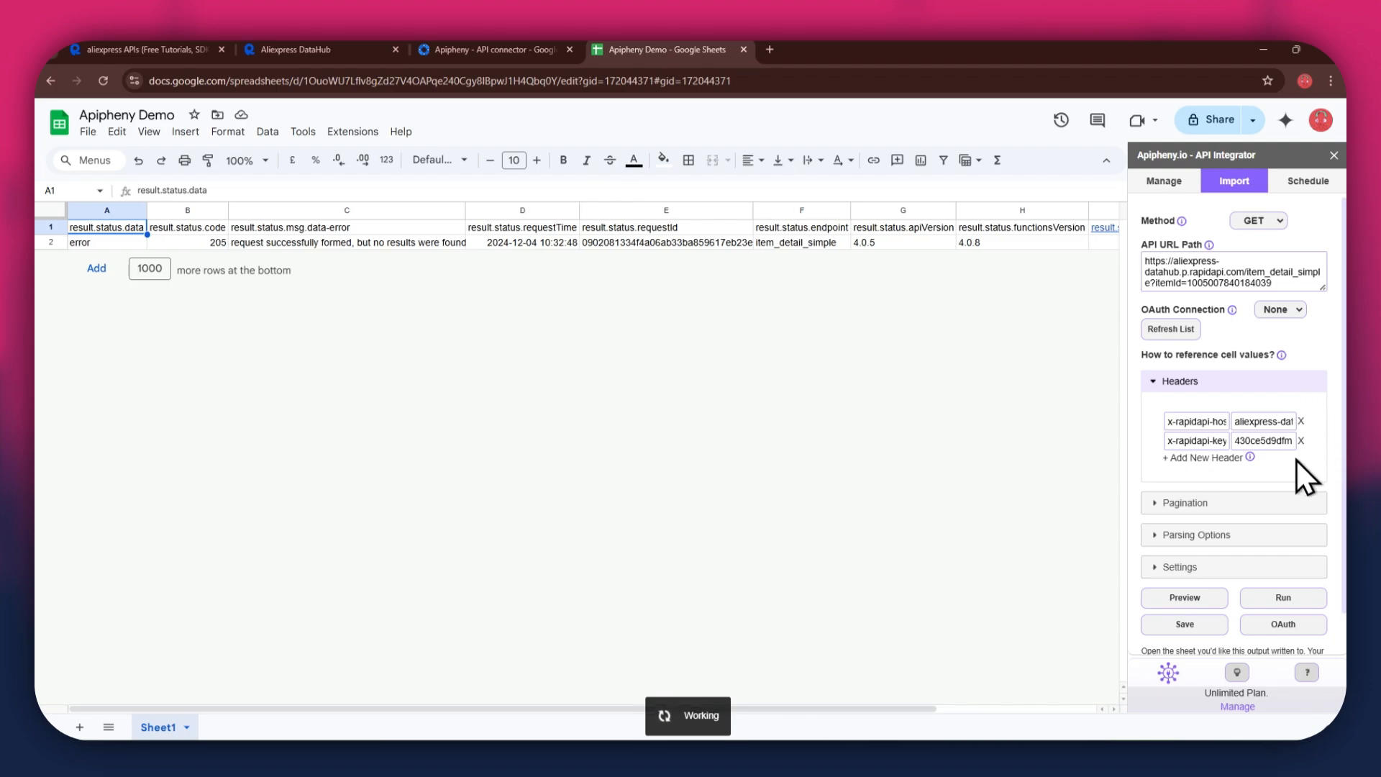